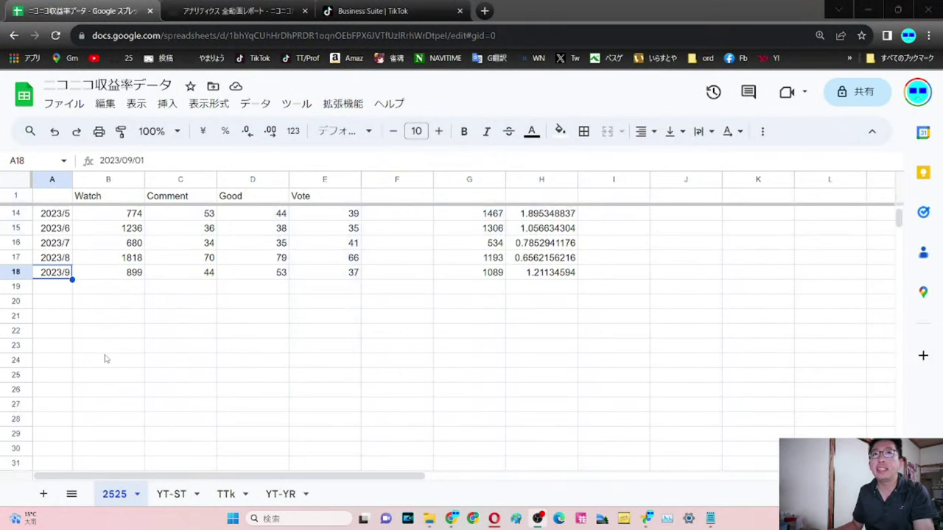
pyautogui.scroll(2, 104, 359)
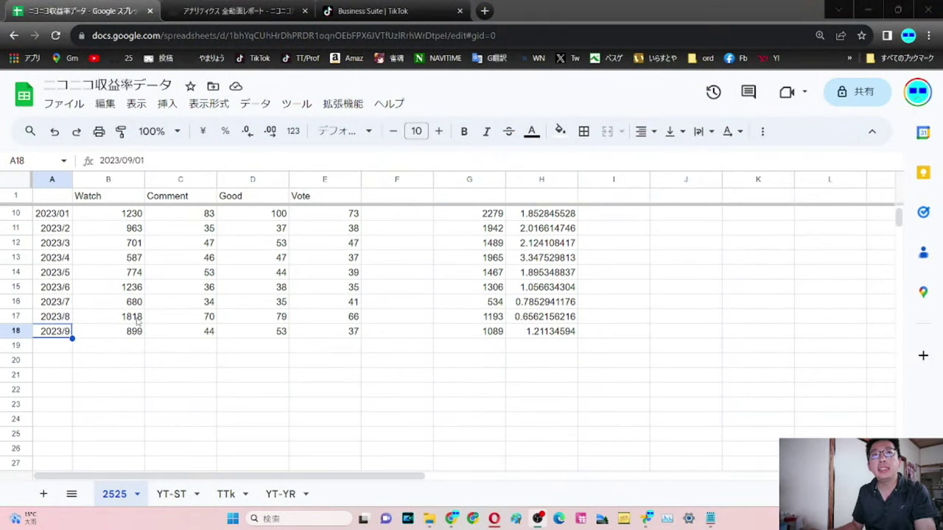
pyautogui.moveTo(138, 318); pyautogui.dragTo(138, 333)
pyautogui.click(134, 359)
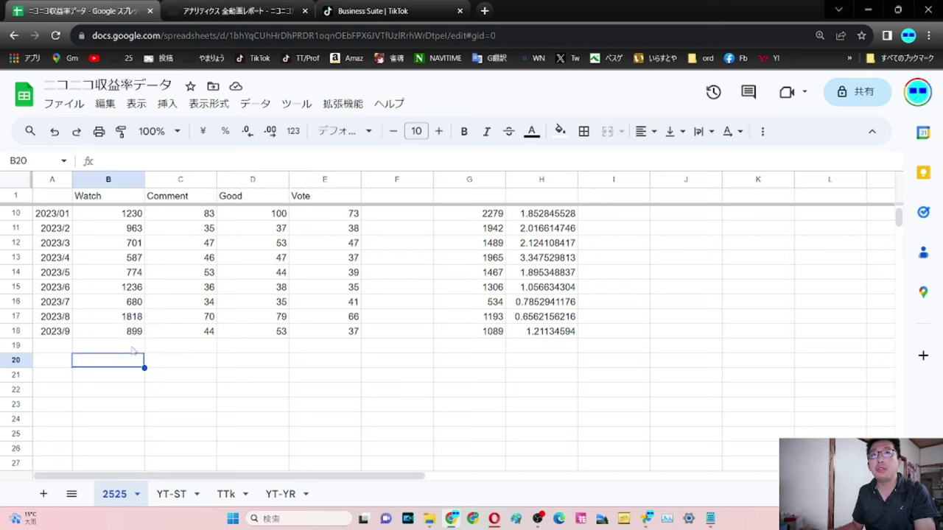
pyautogui.click(17, 332)
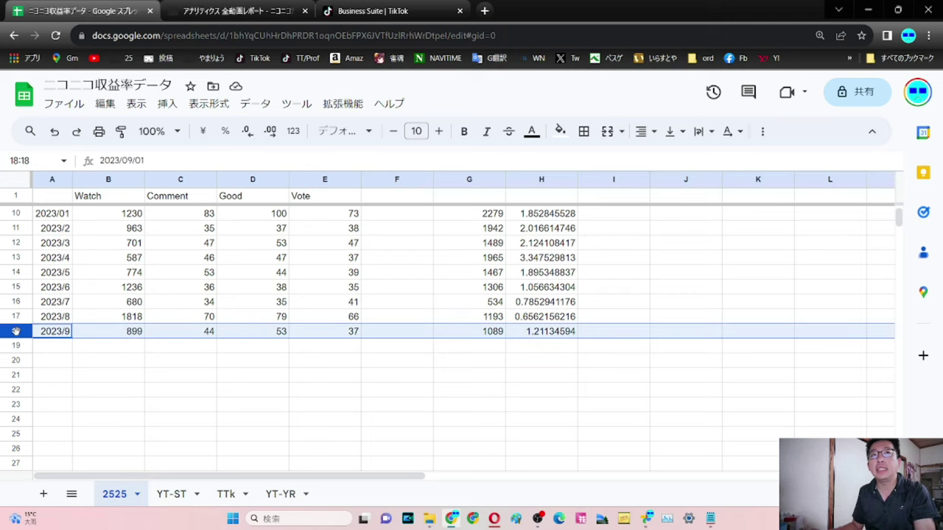
pyautogui.click(131, 318)
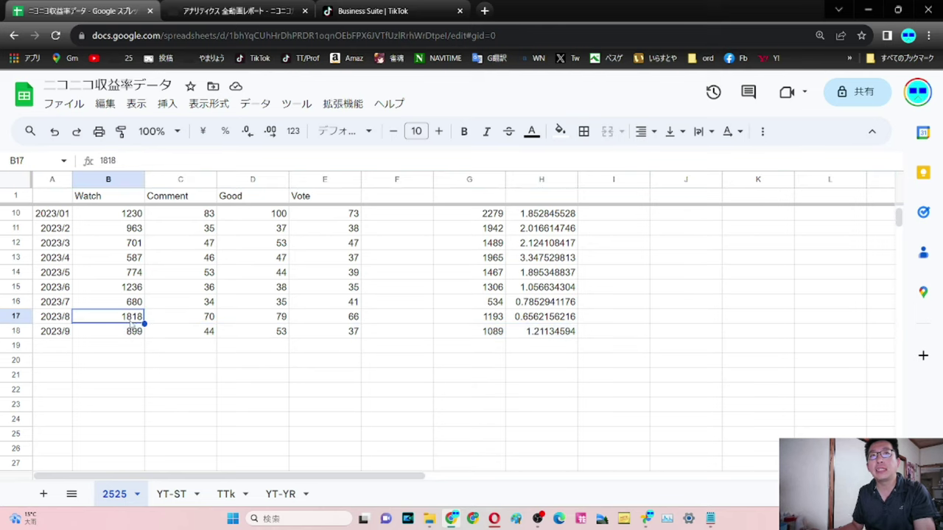
pyautogui.click(8, 316)
pyautogui.click(203, 333)
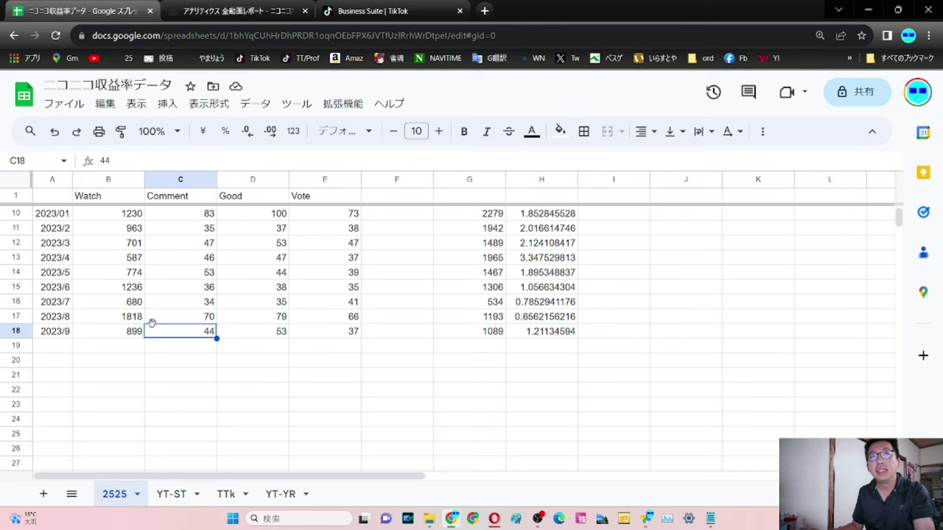
pyautogui.click(131, 323)
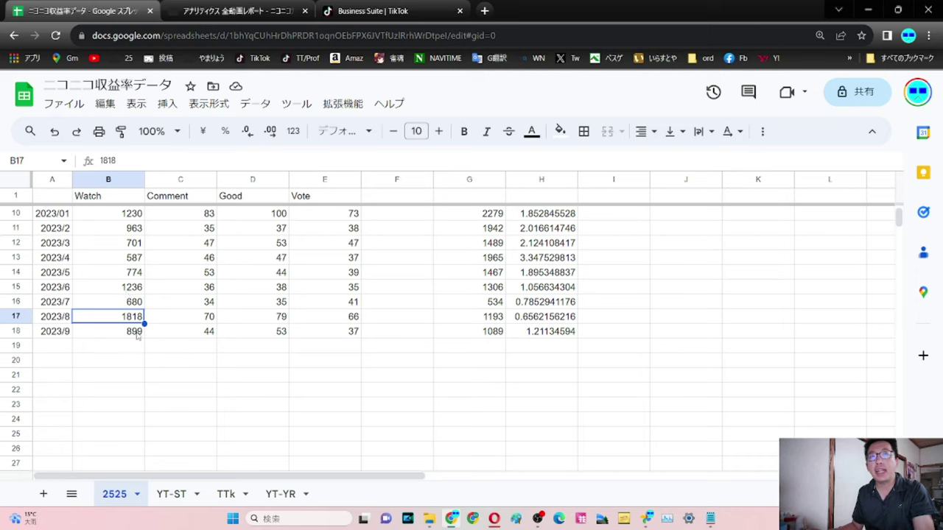
pyautogui.click(25, 329)
pyautogui.click(201, 337)
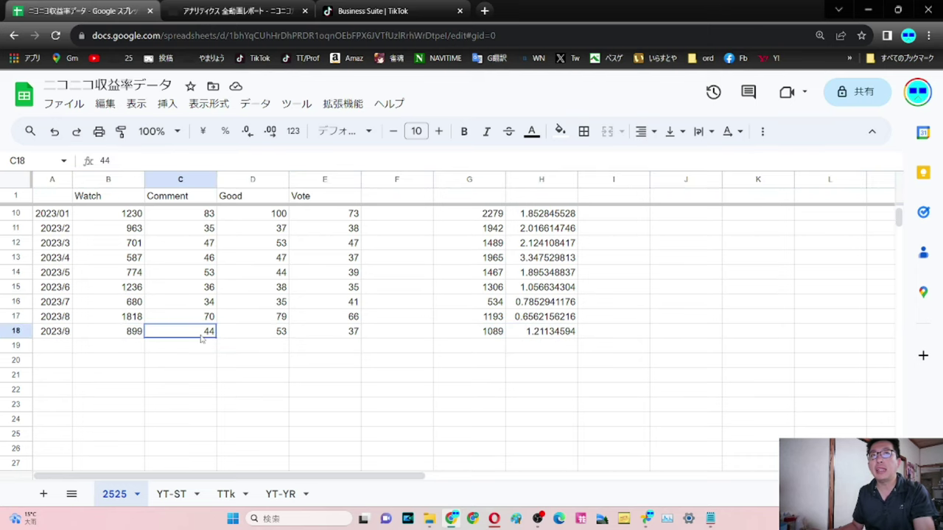
pyautogui.click(262, 338)
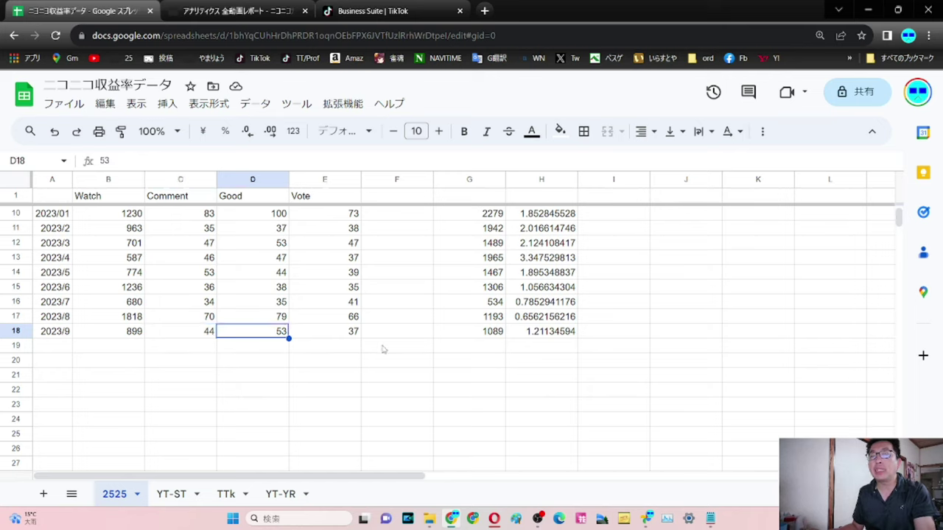
pyautogui.click(351, 337)
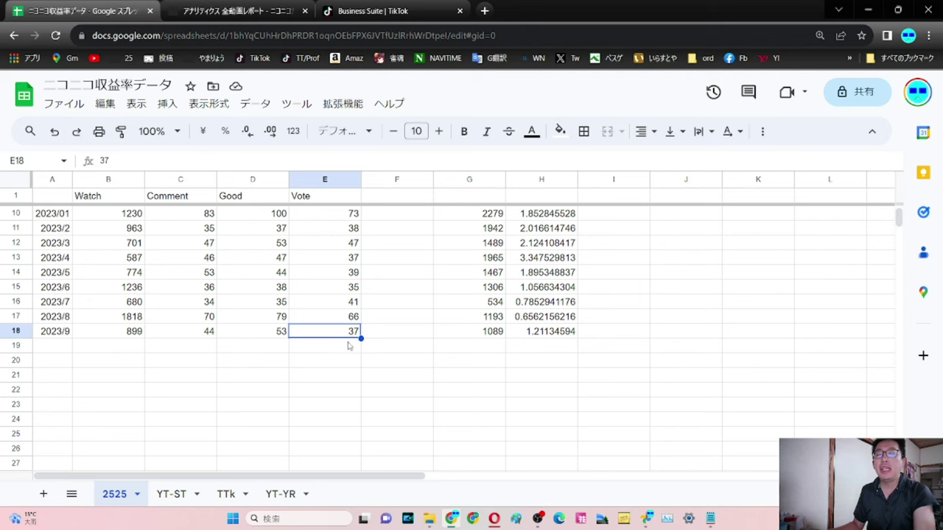
# Examine the 2023/9 revenue in column G and its per-view ratio formula in column H against the earlier months
pyautogui.scroll(2, 347, 346)
pyautogui.scroll(2, 349, 346)
pyautogui.scroll(-2, 349, 345)
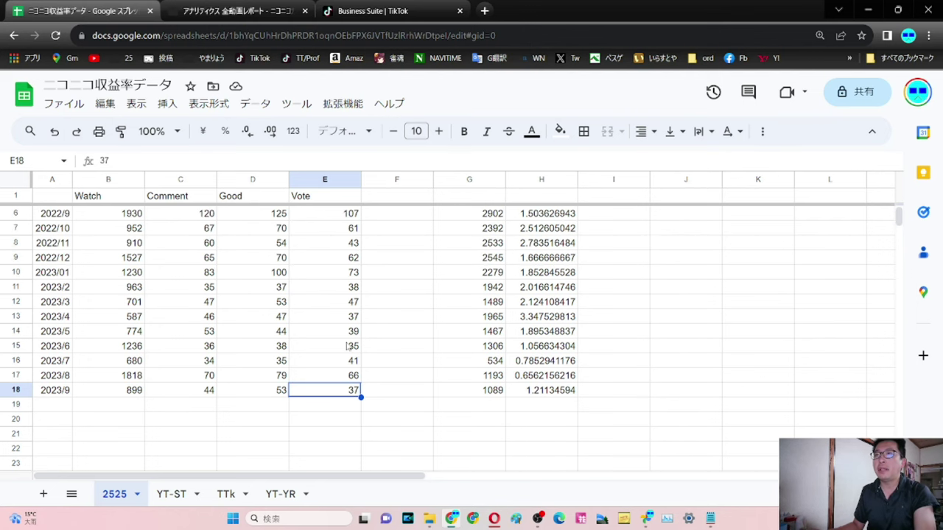
pyautogui.click(494, 390)
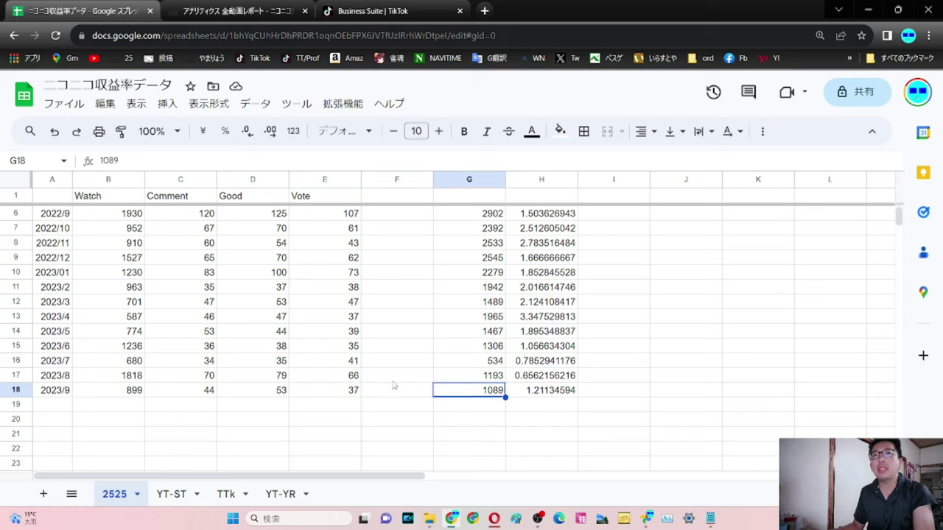
pyautogui.moveTo(19, 375); pyautogui.dragTo(22, 389)
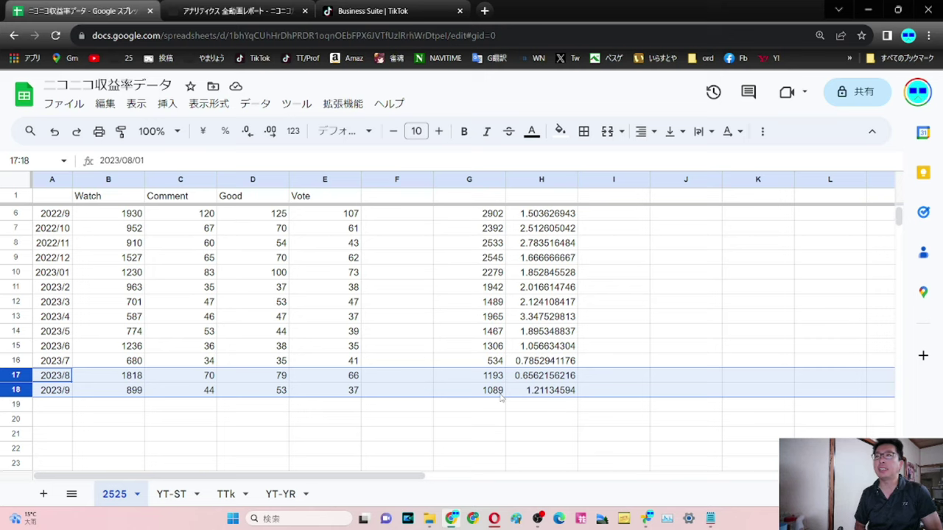
pyautogui.click(534, 396)
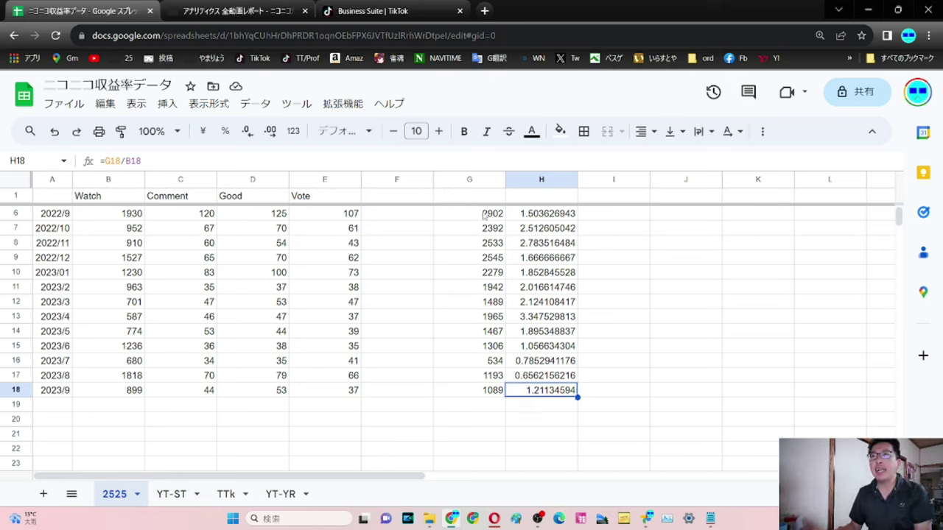
# Review the revenue column and the 2023/9 row's Vote, Good, Comment and Watch cells as the factors behind the revenue
pyautogui.click(485, 180)
pyautogui.moveTo(329, 395); pyautogui.dragTo(71, 400)
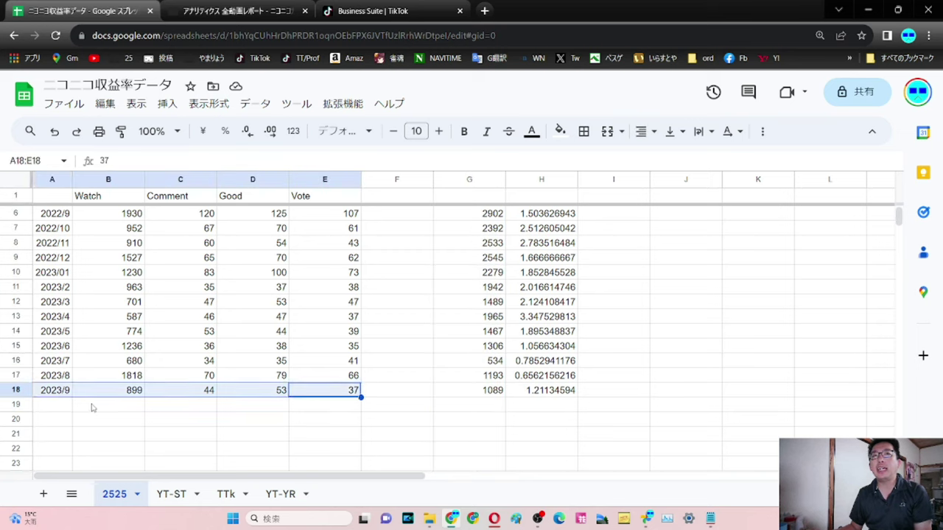
pyautogui.click(428, 423)
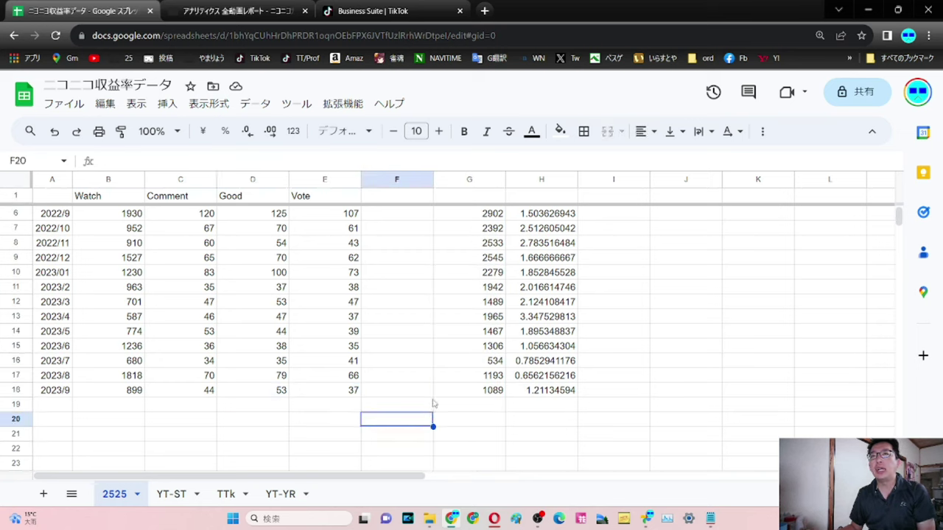
pyautogui.moveTo(424, 390); pyautogui.dragTo(127, 392)
pyautogui.click(131, 412)
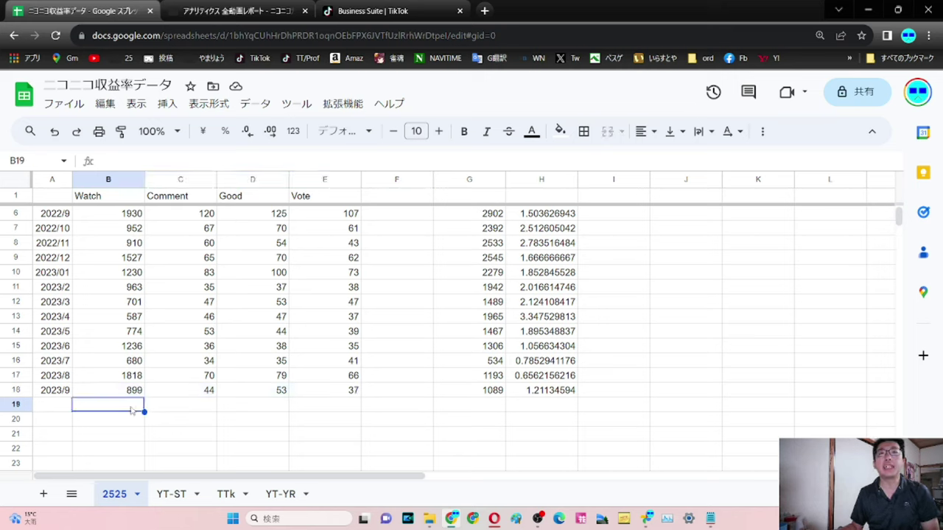
pyautogui.click(295, 393)
pyautogui.click(255, 393)
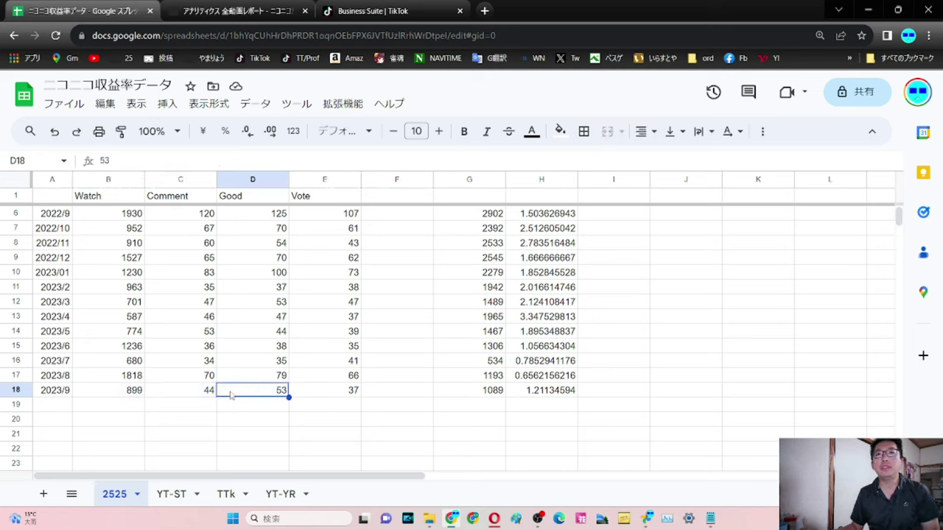
pyautogui.click(195, 394)
pyautogui.click(135, 395)
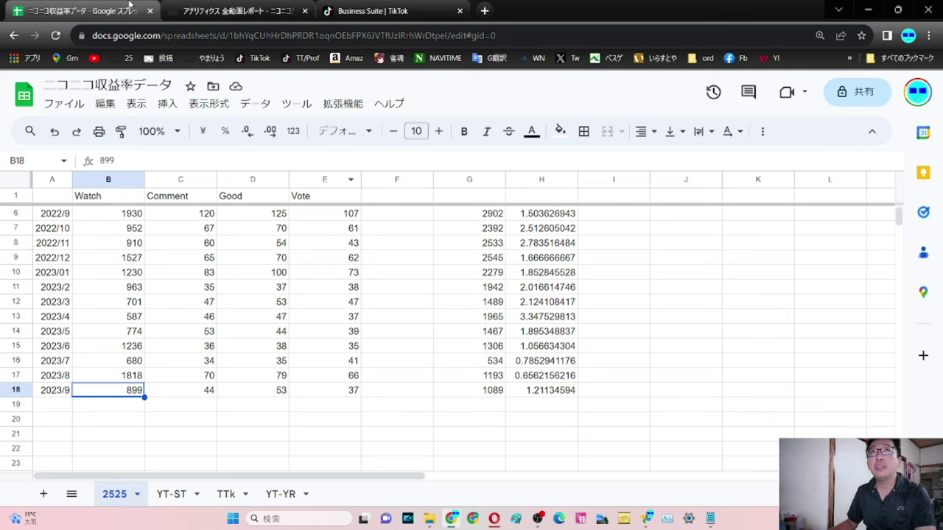
# Switch to the ニコニコガレージ analytics and examine the all-video report's totals and daily graph for September 2023
pyautogui.click(237, 6)
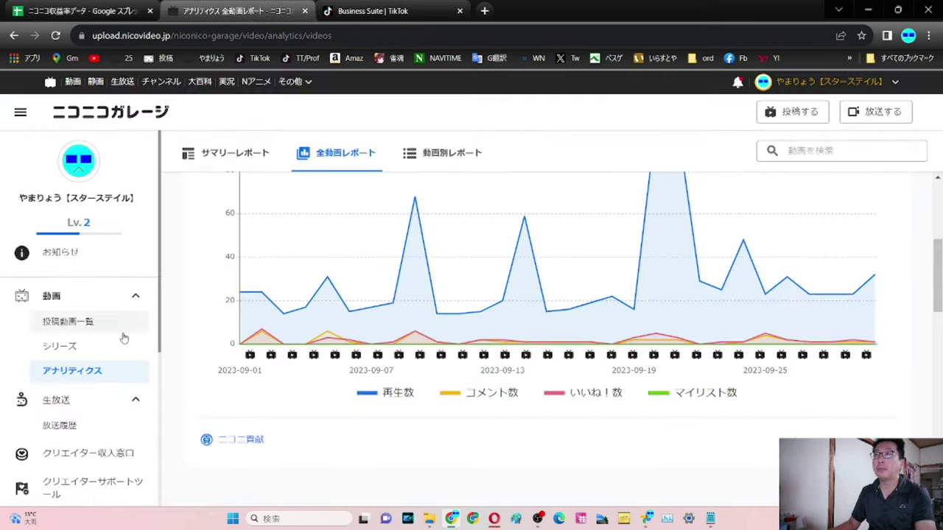
pyautogui.scroll(2, 485, 368)
pyautogui.scroll(2, 485, 367)
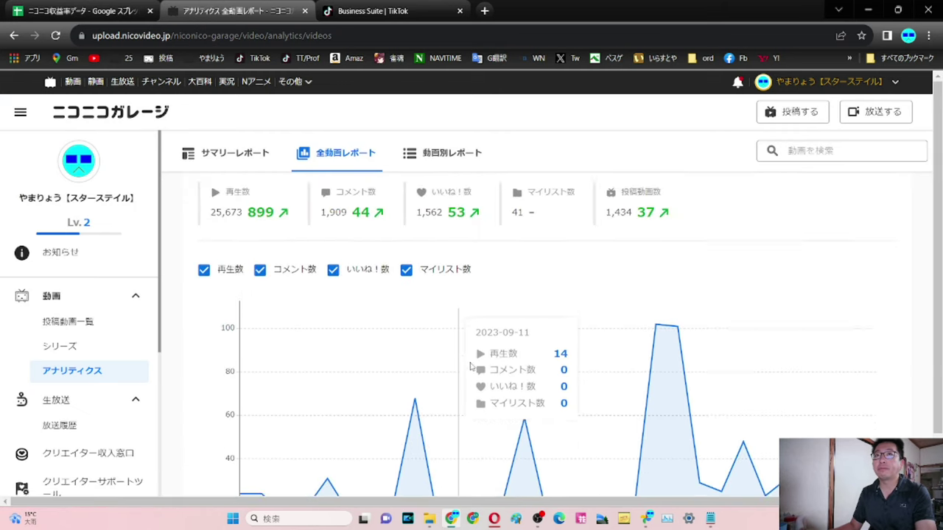
pyautogui.scroll(-4, 472, 366)
pyautogui.scroll(2, 471, 366)
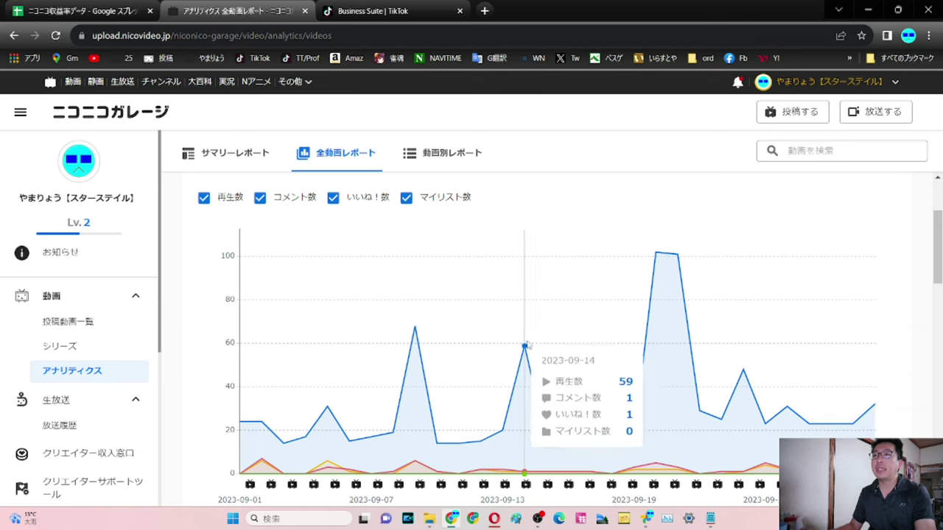
pyautogui.scroll(-5, 629, 286)
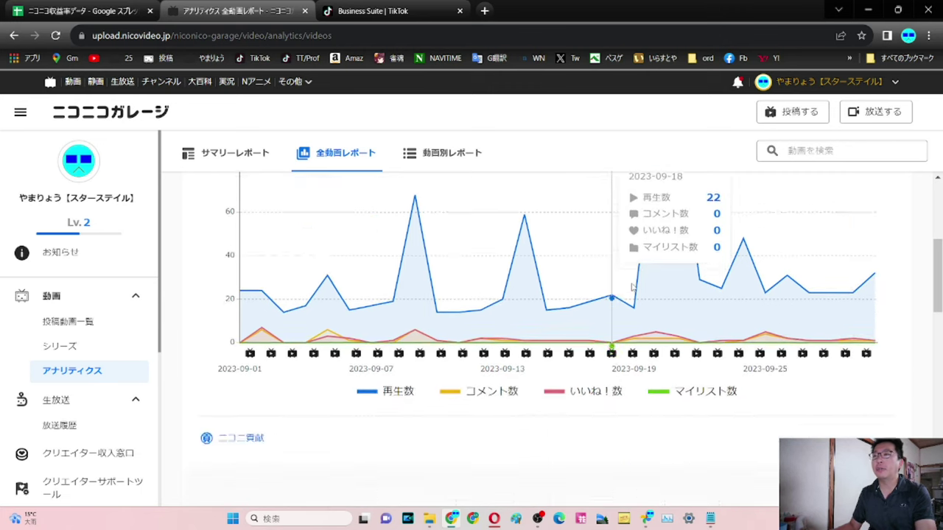
pyautogui.scroll(-1, 371, 289)
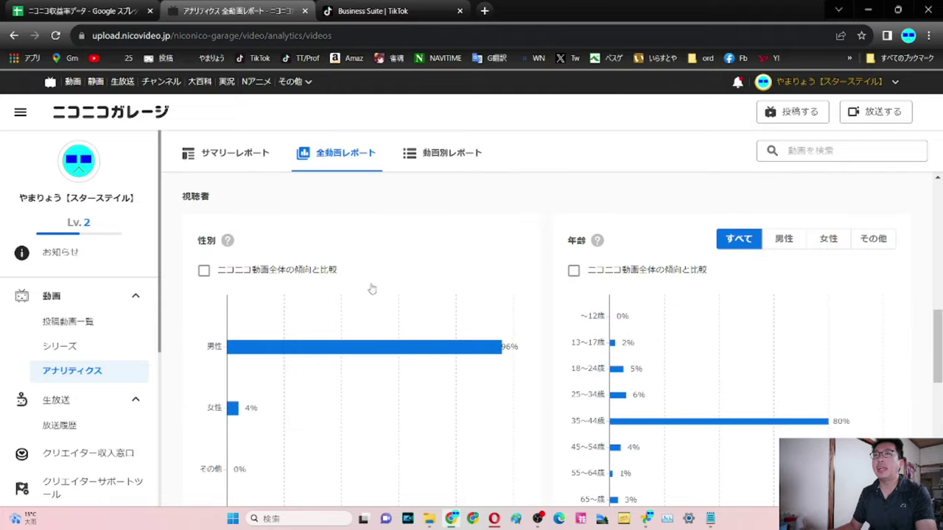
# Turn on the comparison with overall ニコニコ動画 trends for both the viewer age and gender charts
pyautogui.click(574, 270)
pyautogui.scroll(-1, 523, 312)
pyautogui.scroll(-1, 522, 310)
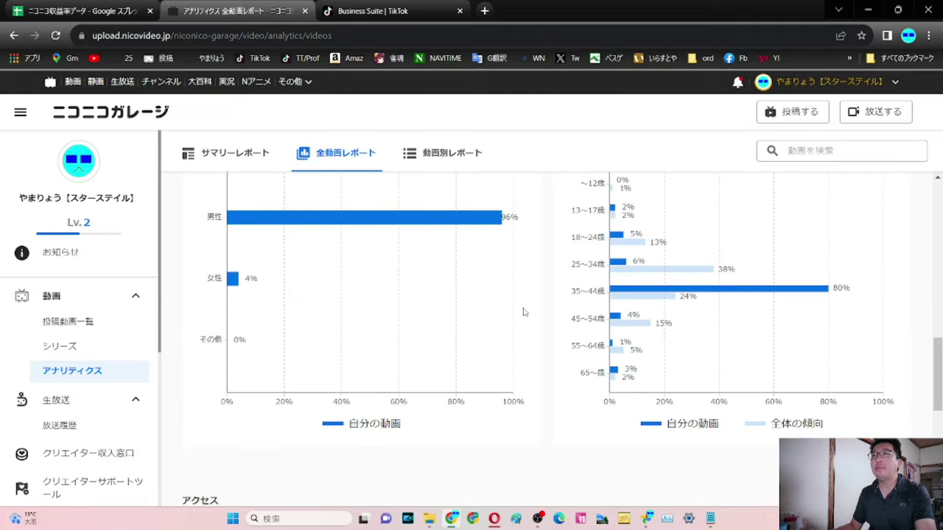
pyautogui.scroll(1, 768, 349)
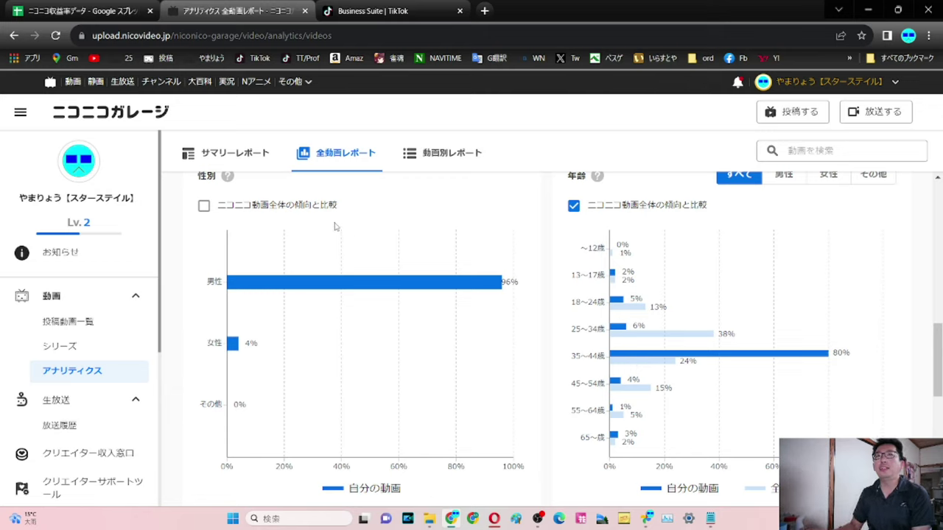
pyautogui.click(203, 206)
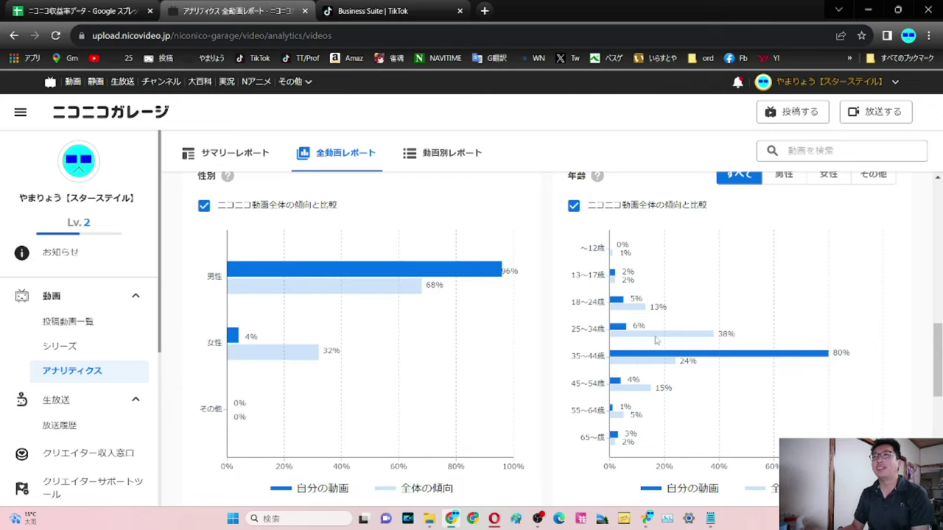
# Examine the gender and age charts against the overall trend, plus the device and access source section below them
pyautogui.scroll(1, 712, 408)
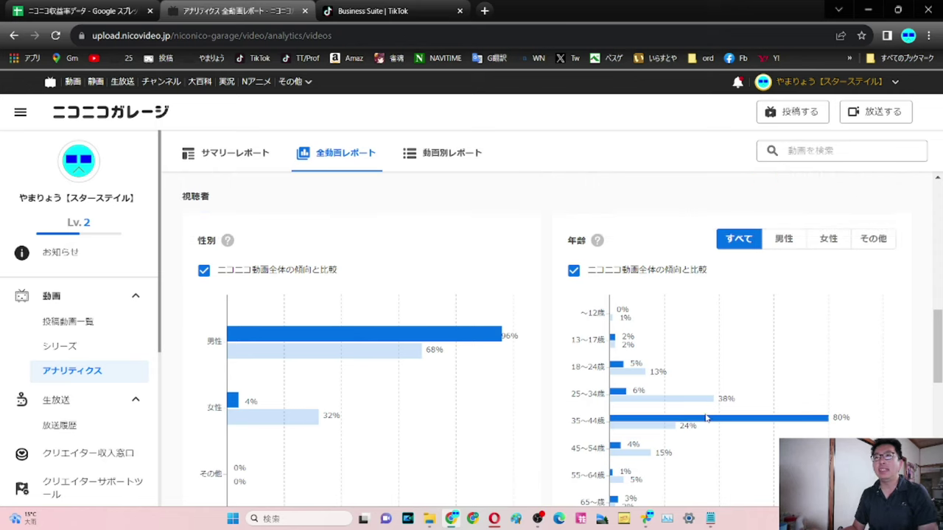
pyautogui.scroll(-3, 705, 418)
pyautogui.scroll(1, 703, 416)
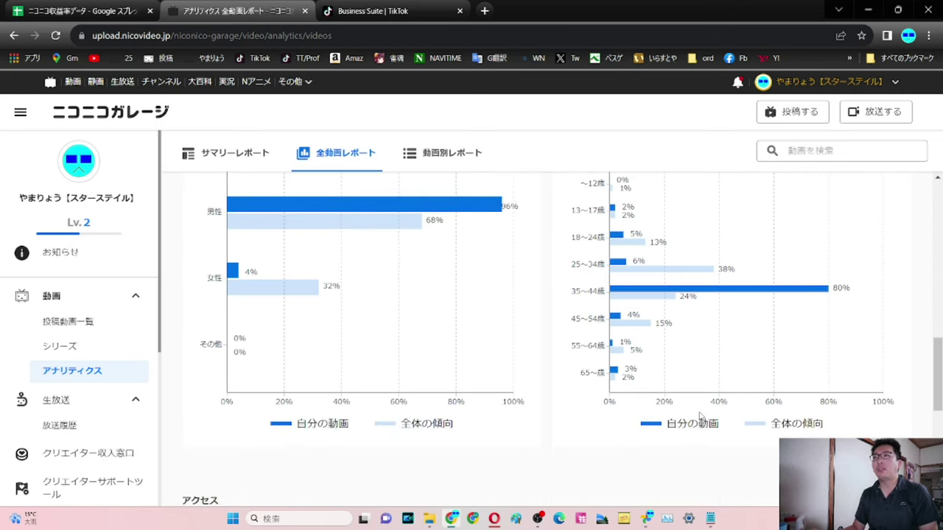
pyautogui.scroll(3, 700, 416)
pyautogui.scroll(-3, 698, 417)
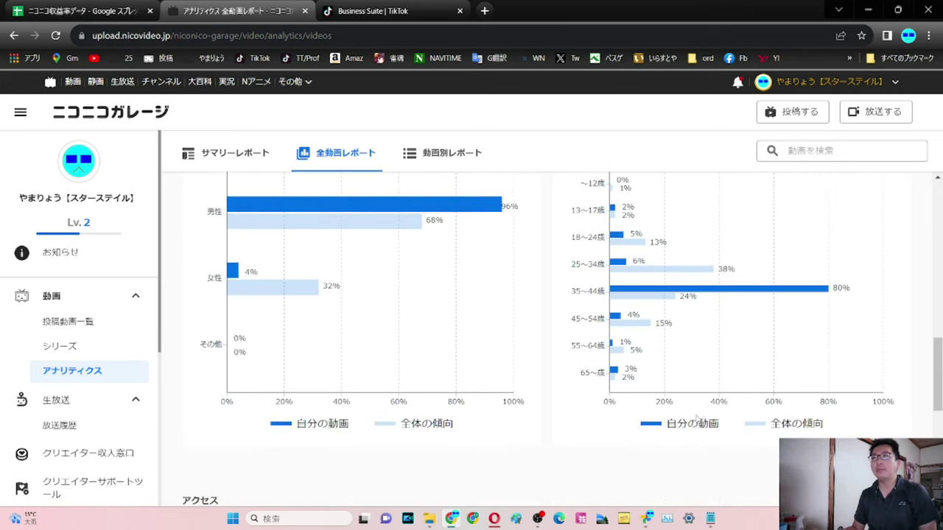
pyautogui.scroll(2, 687, 425)
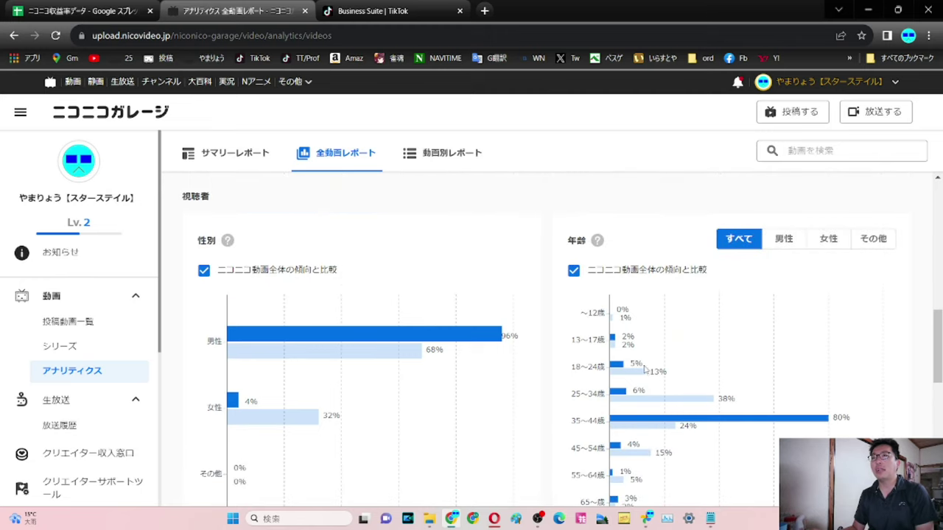
pyautogui.scroll(-2, 646, 383)
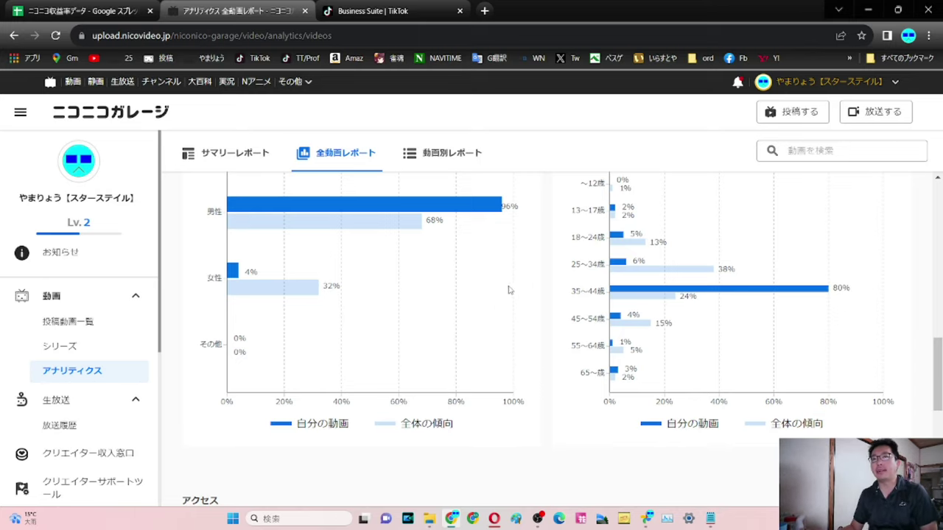
pyautogui.scroll(-3, 493, 302)
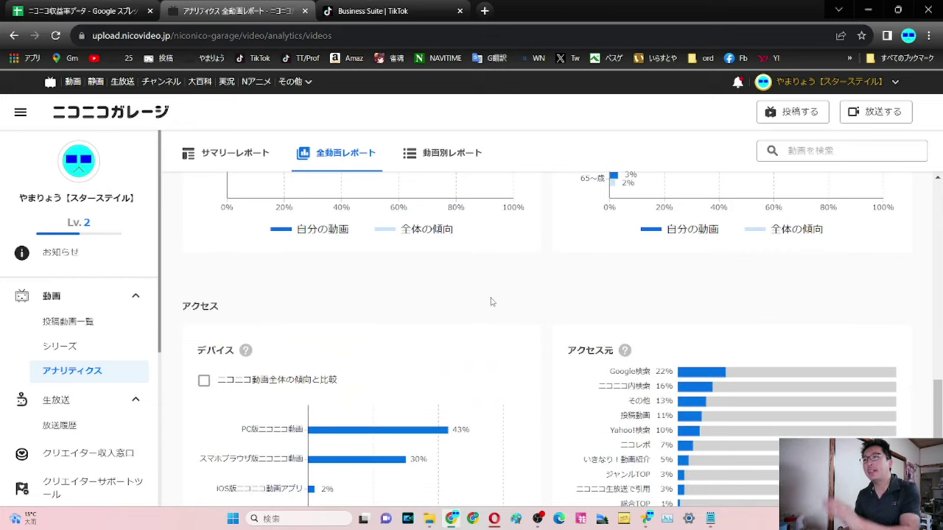
pyautogui.scroll(3, 492, 302)
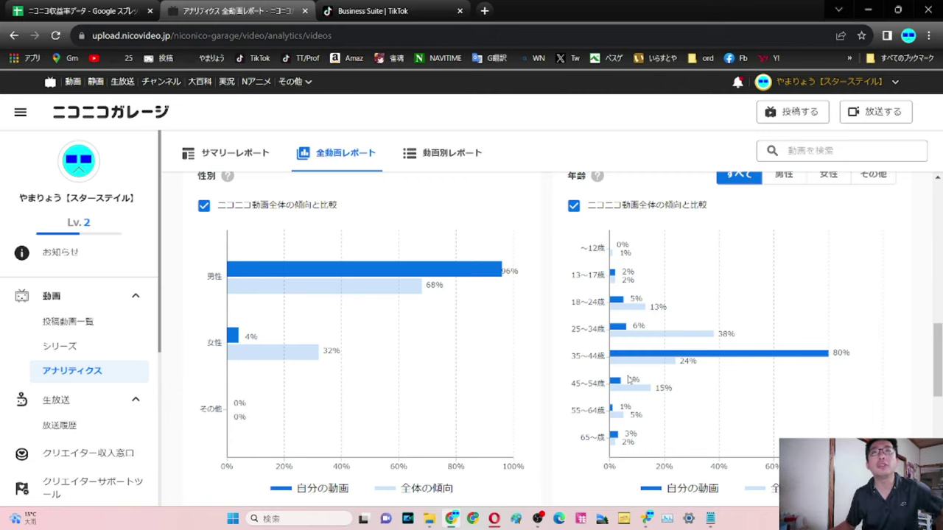
# Open the クリエイター収入窓口 page and review the recent earnings and upcoming payouts
pyautogui.click(69, 469)
pyautogui.scroll(-1, 463, 298)
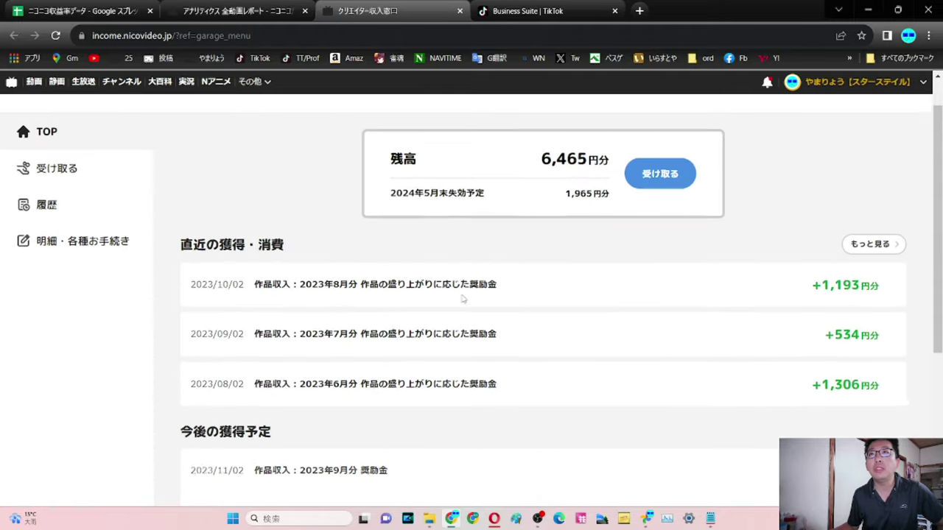
pyautogui.scroll(-2, 463, 297)
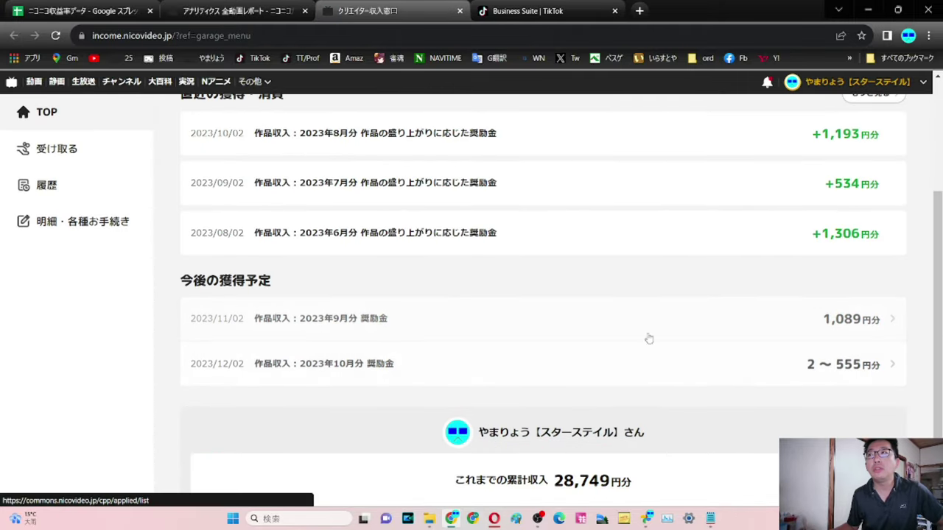
# Open the upcoming income list (獲得予定) and sort the registered works by 今月分の獲得予定が多い順
pyautogui.click(729, 331)
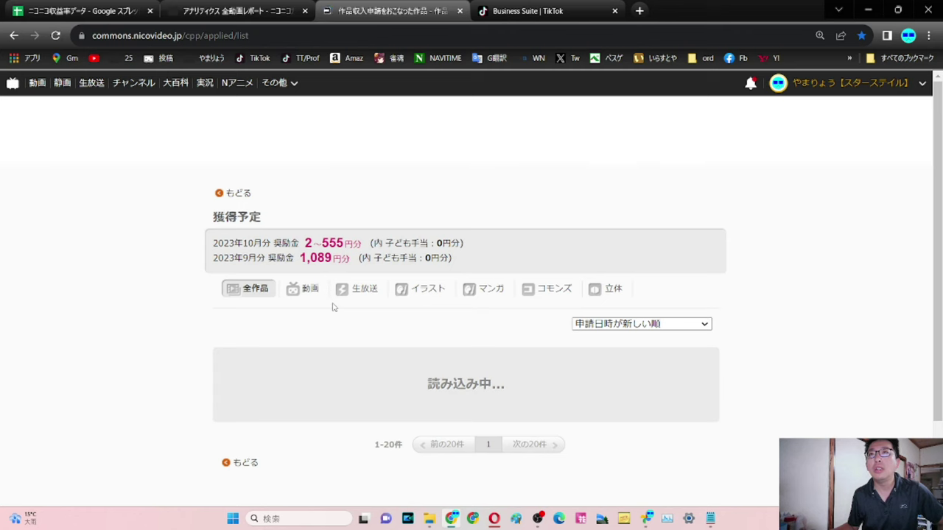
pyautogui.scroll(-2, 333, 308)
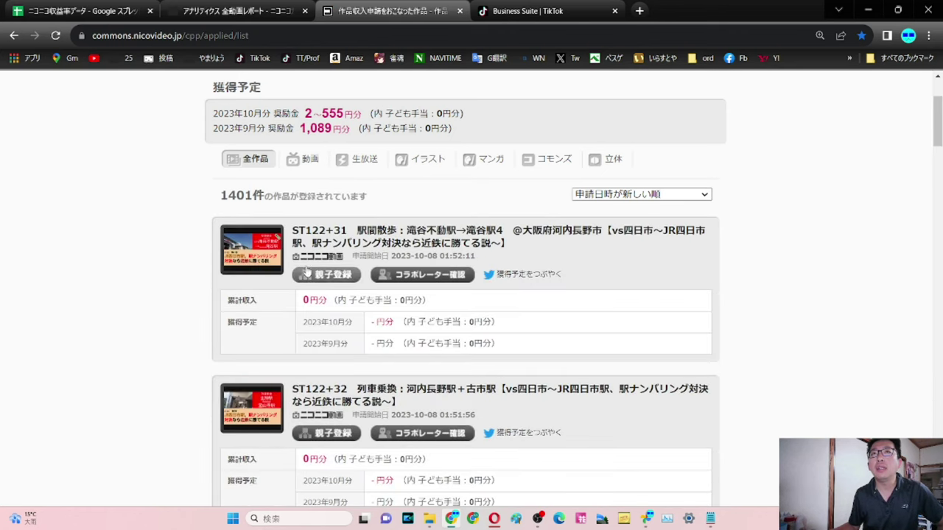
pyautogui.click(641, 194)
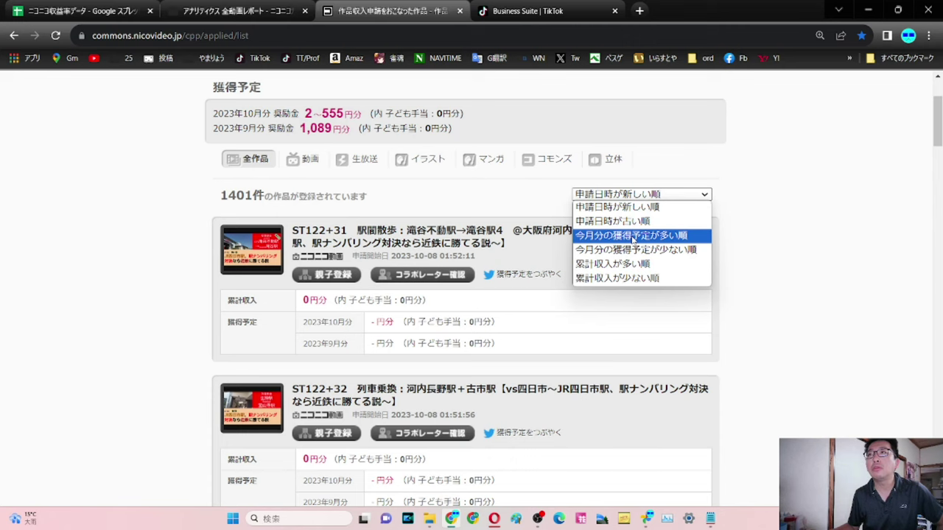
pyautogui.click(632, 235)
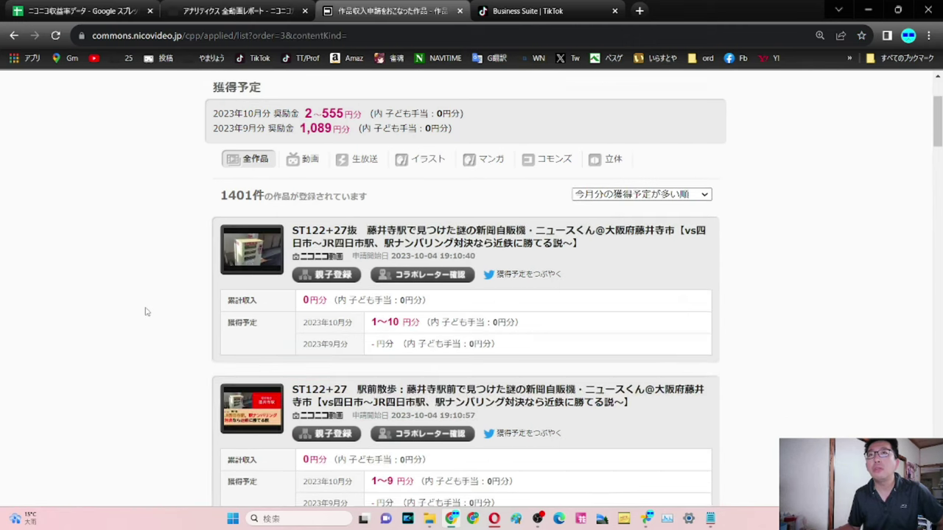
# Examine the expected October and September 2023 income of the works in the sorted list
pyautogui.scroll(-1, 145, 312)
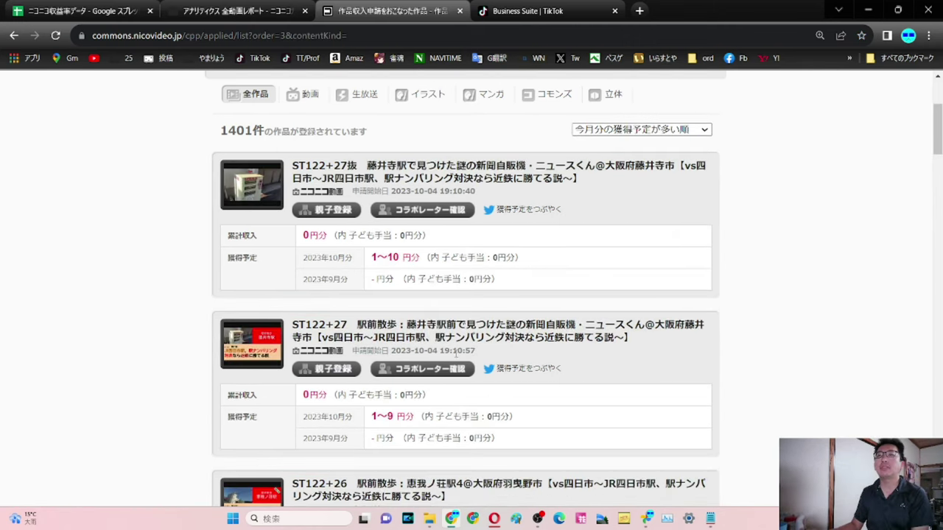
pyautogui.scroll(-5, 456, 354)
pyautogui.scroll(4, 456, 357)
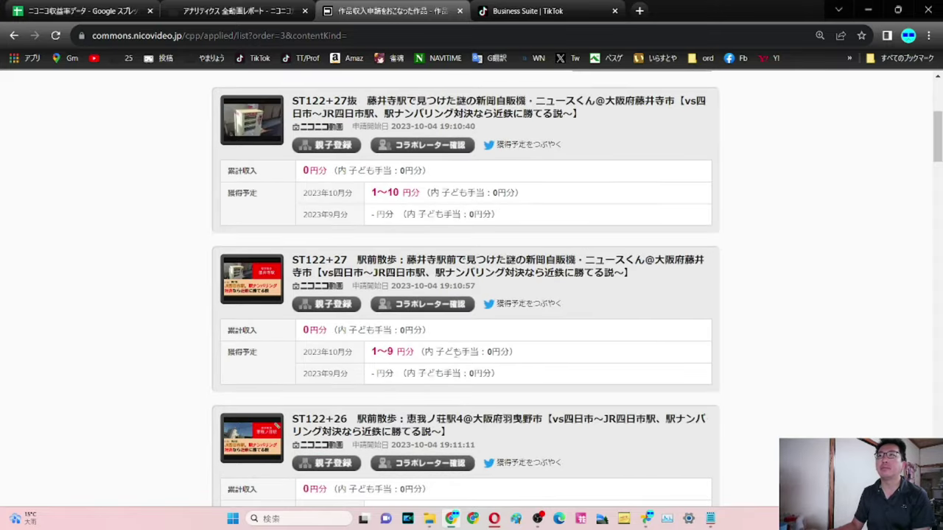
pyautogui.scroll(-12, 538, 303)
pyautogui.scroll(-6, 538, 303)
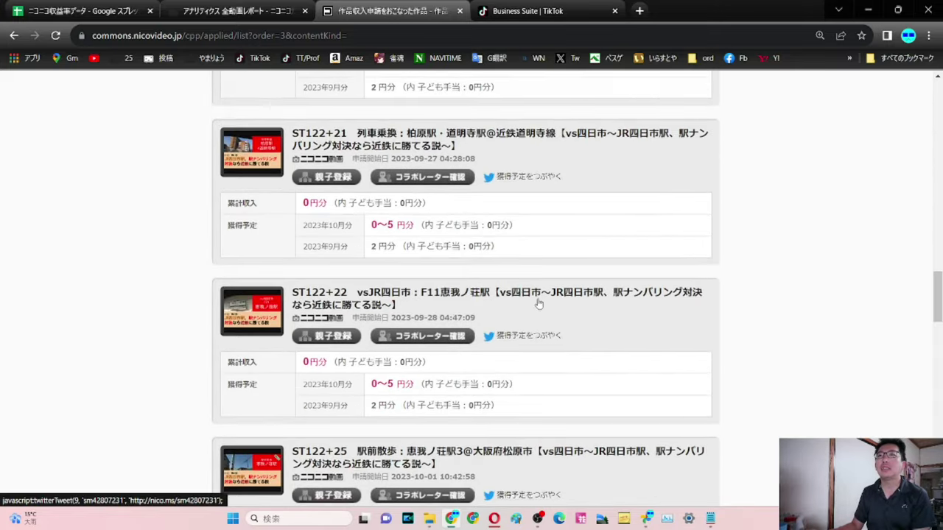
pyautogui.scroll(15, 538, 303)
pyautogui.scroll(10, 543, 324)
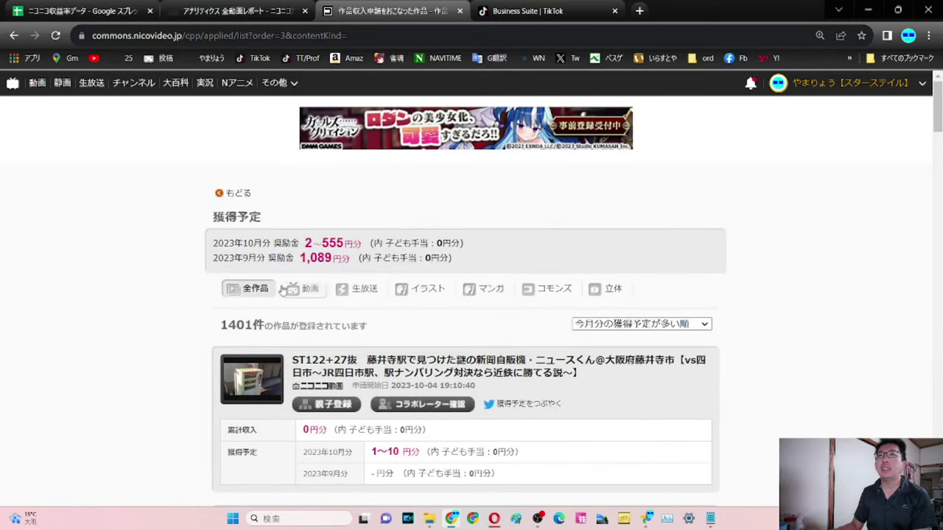
# Sort the works by 累計収入が多い順 and examine the highest earners' cumulative income and expected monthly amounts
pyautogui.click(623, 324)
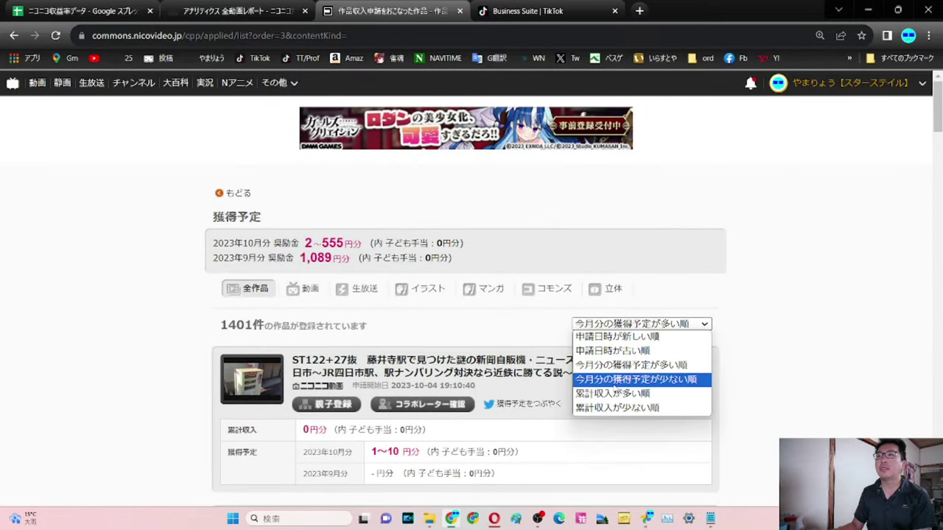
pyautogui.click(617, 394)
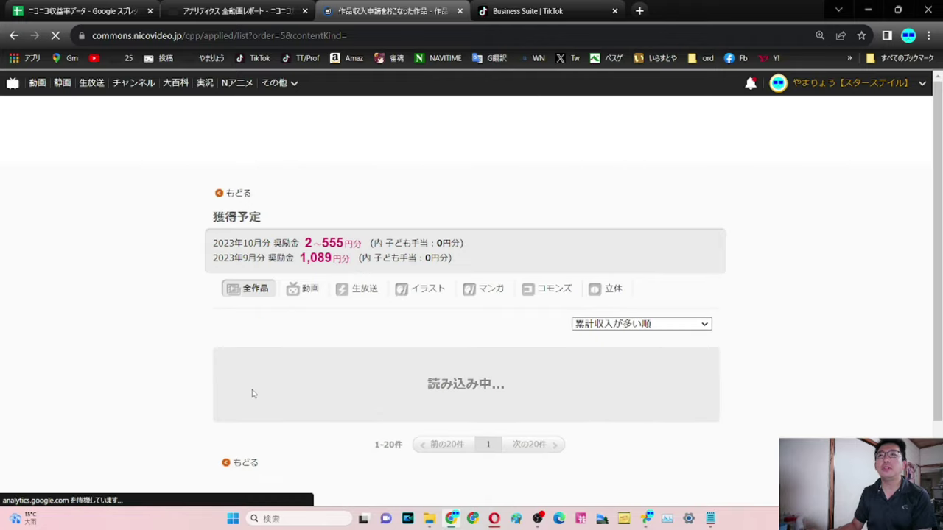
pyautogui.scroll(-3, 306, 328)
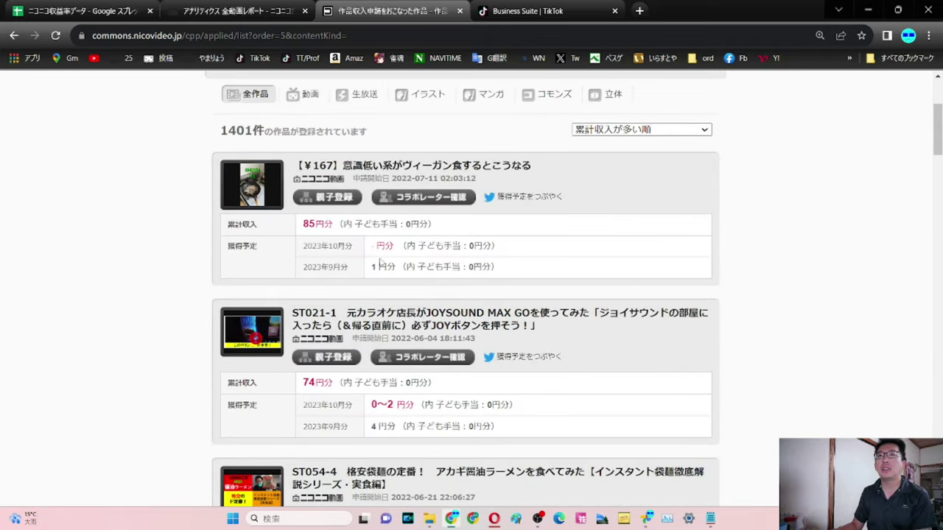
pyautogui.scroll(-4, 406, 224)
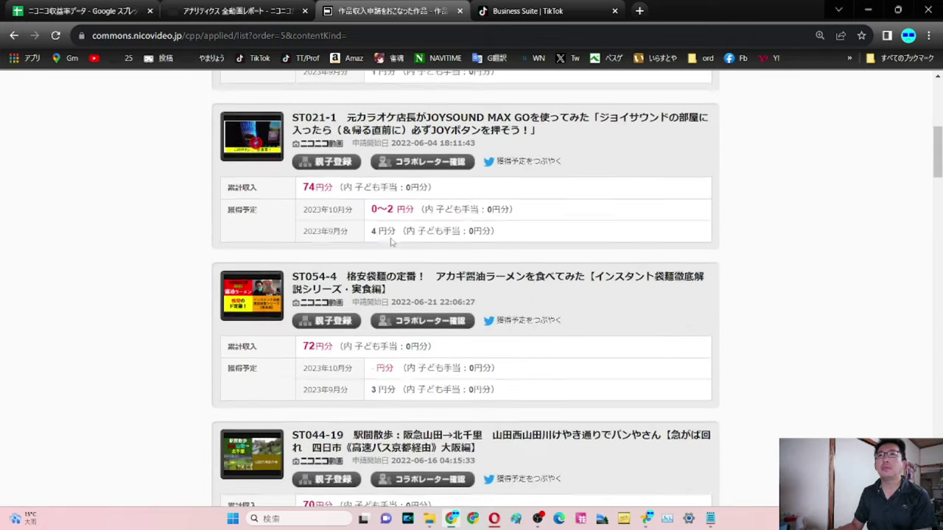
pyautogui.scroll(1, 391, 242)
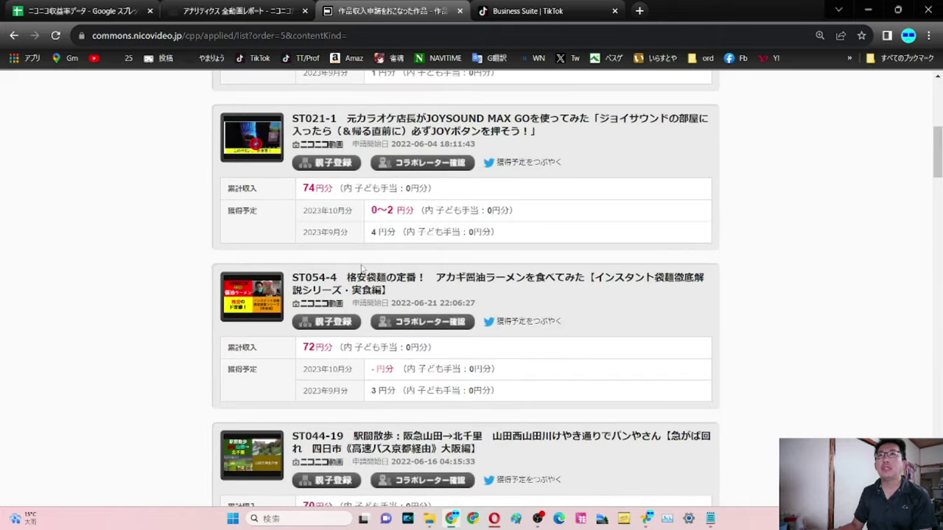
pyautogui.scroll(-10, 360, 265)
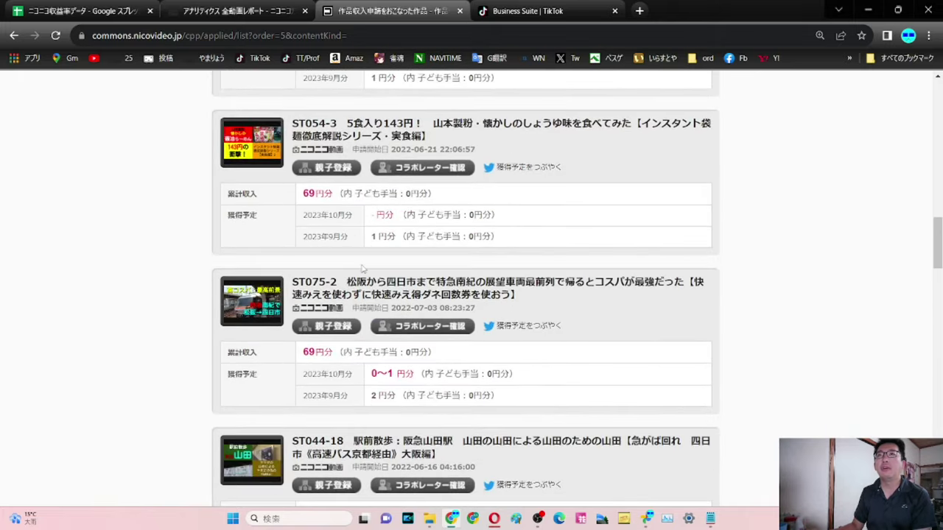
pyautogui.scroll(-3, 360, 268)
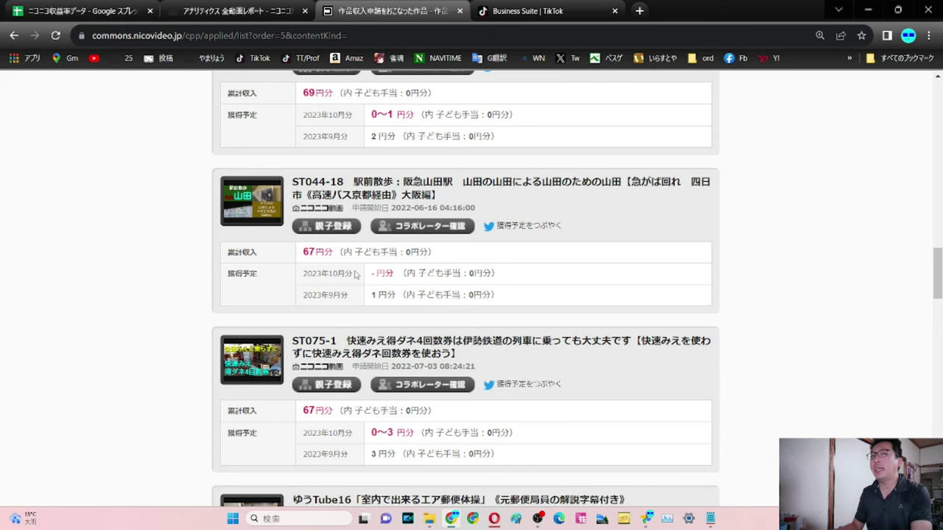
pyautogui.scroll(-2, 355, 273)
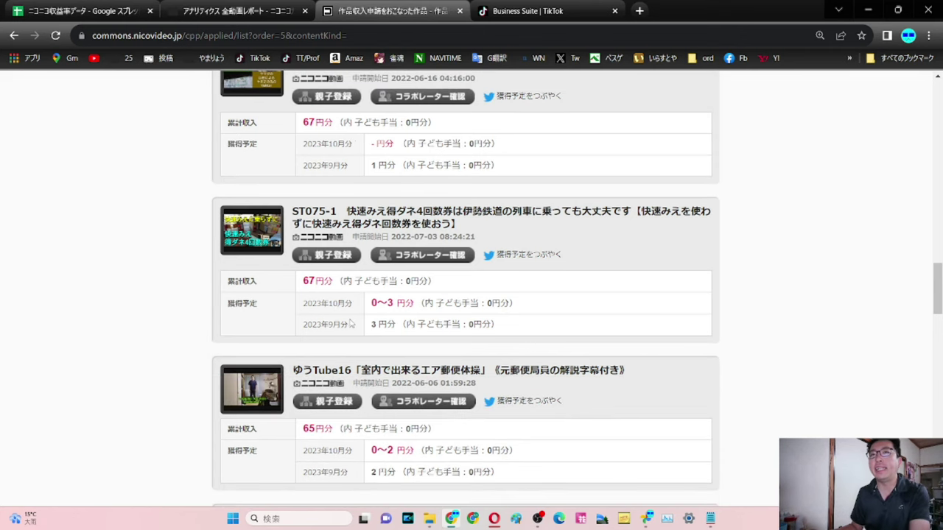
pyautogui.scroll(-2, 366, 384)
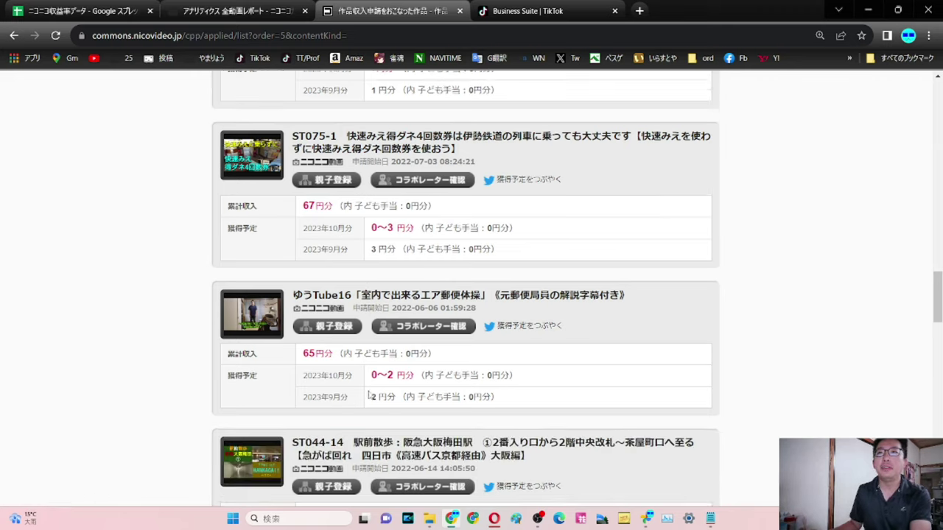
pyautogui.scroll(1, 379, 245)
pyautogui.scroll(1, 359, 270)
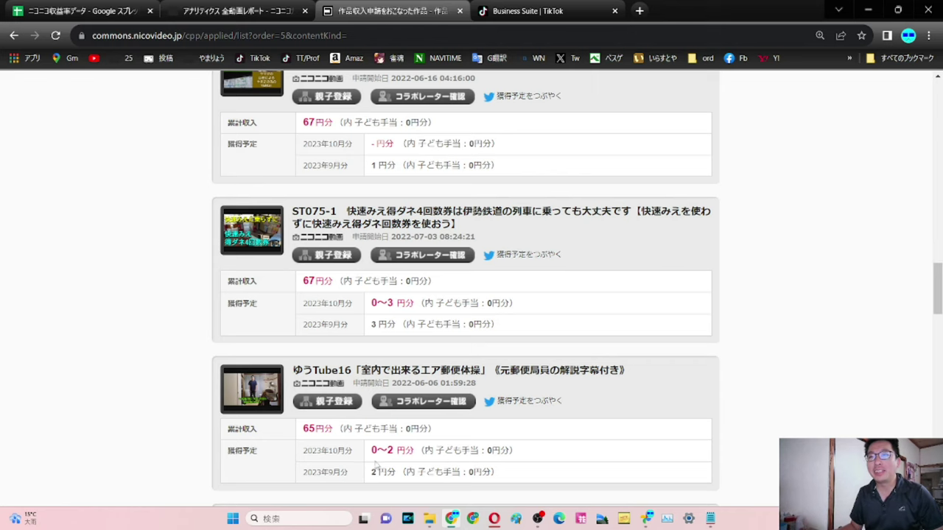
pyautogui.scroll(15, 422, 349)
pyautogui.scroll(1, 422, 349)
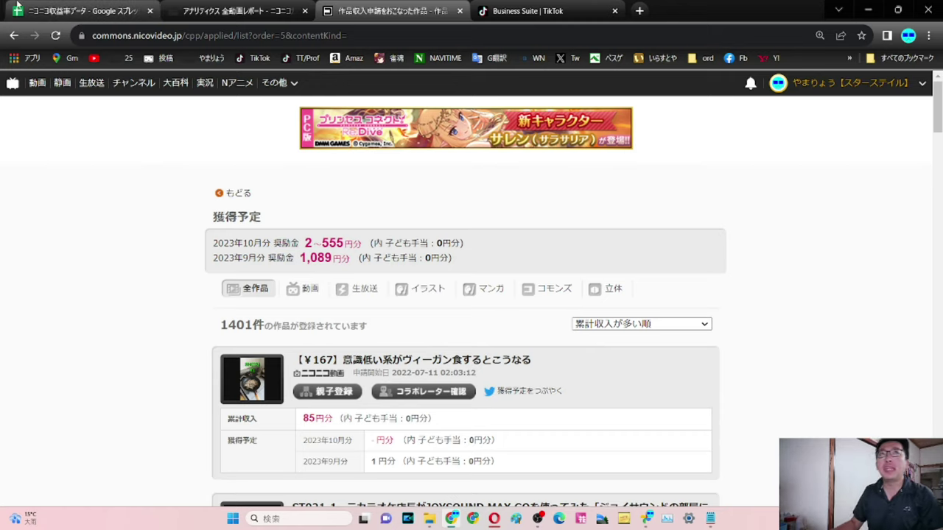
# Switch to the revenue spreadsheet's YT-ST sheet and review the 2023/09 upload figures and the 2023/06 row
pyautogui.click(60, 5)
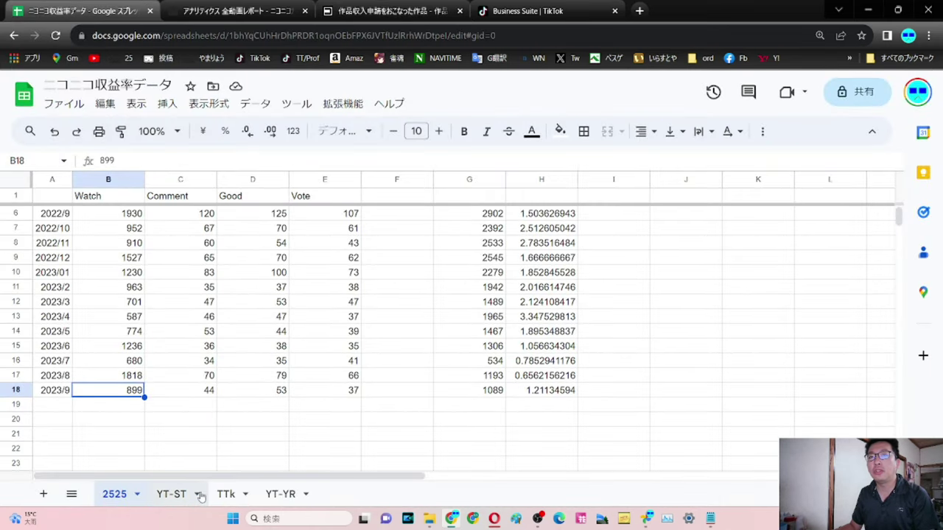
pyautogui.click(171, 495)
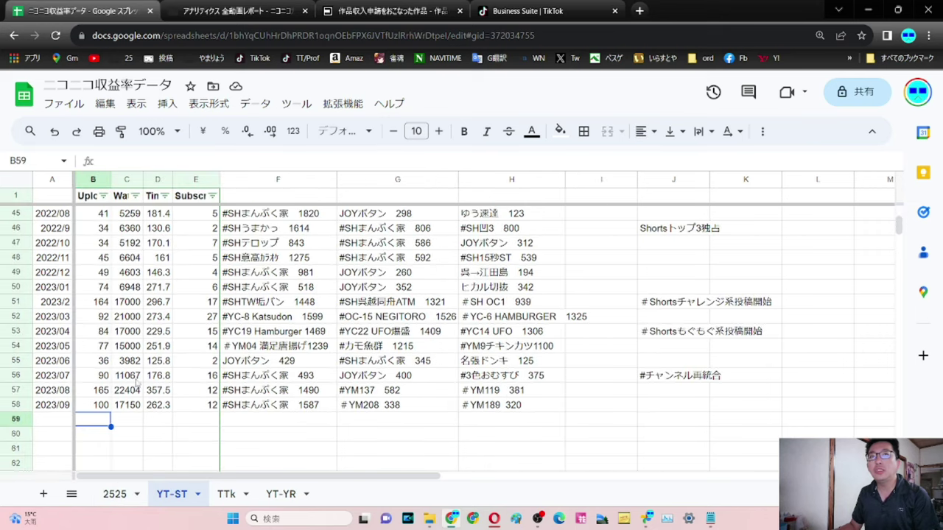
pyautogui.scroll(-3, 144, 346)
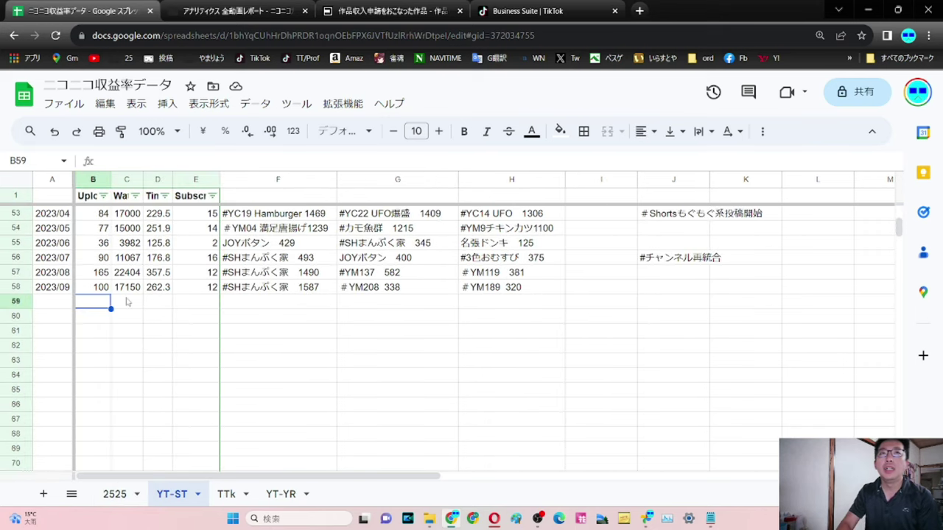
pyautogui.press('Left')
pyautogui.press('Up')
pyautogui.press('Right')
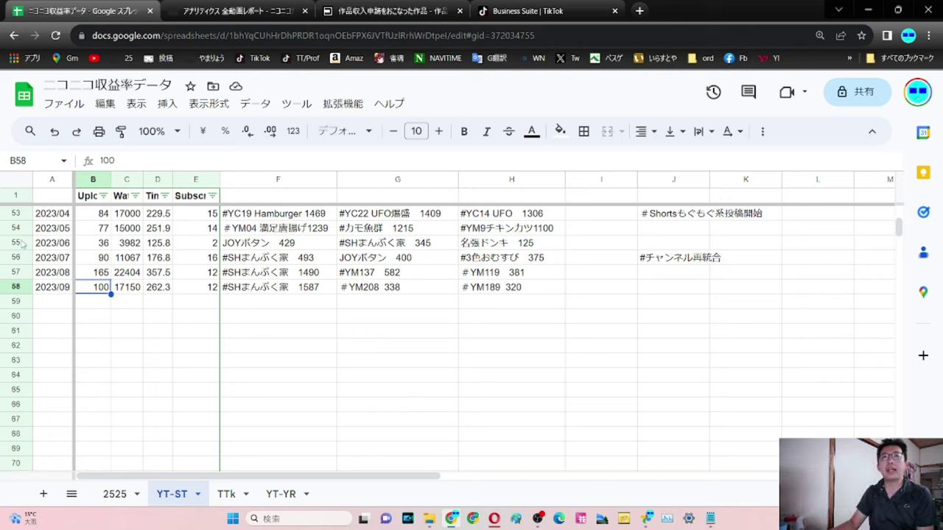
pyautogui.click(17, 242)
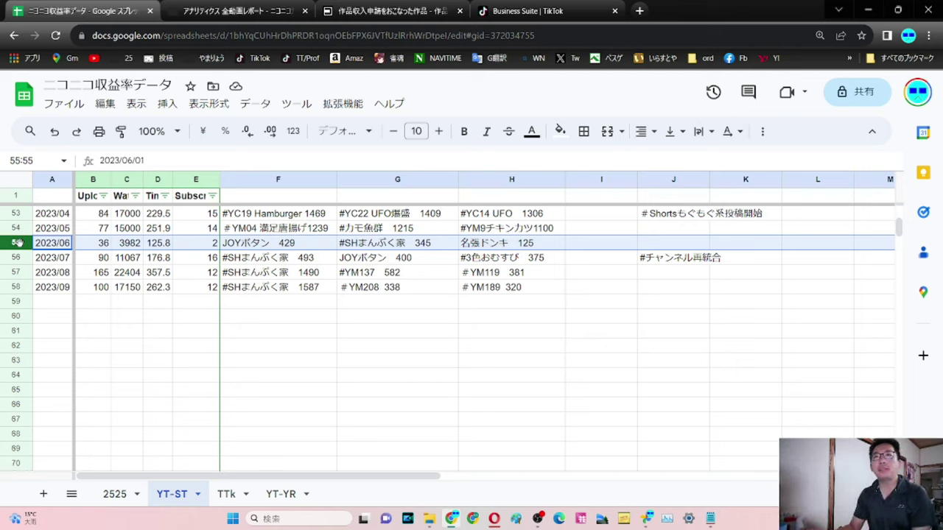
# Review the top three videos in the 2023/09 row and the top-ranked videos from 2023/03 to 2023/05
pyautogui.moveTo(308, 288); pyautogui.dragTo(533, 292)
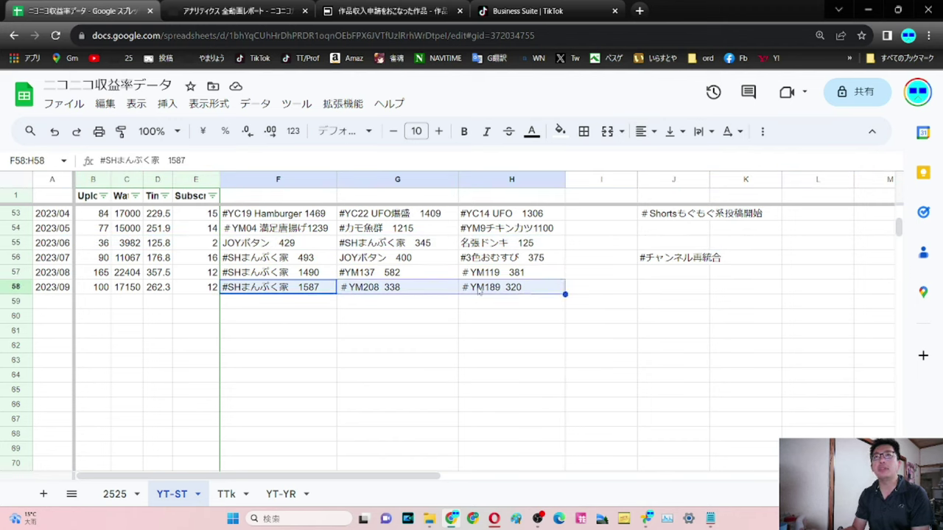
pyautogui.click(321, 292)
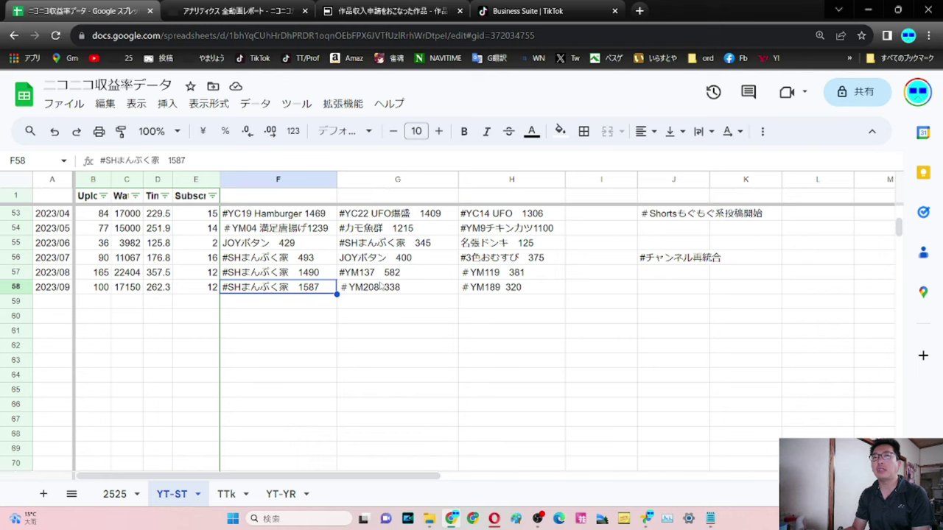
pyautogui.scroll(2, 337, 287)
pyautogui.moveTo(319, 262); pyautogui.dragTo(310, 291)
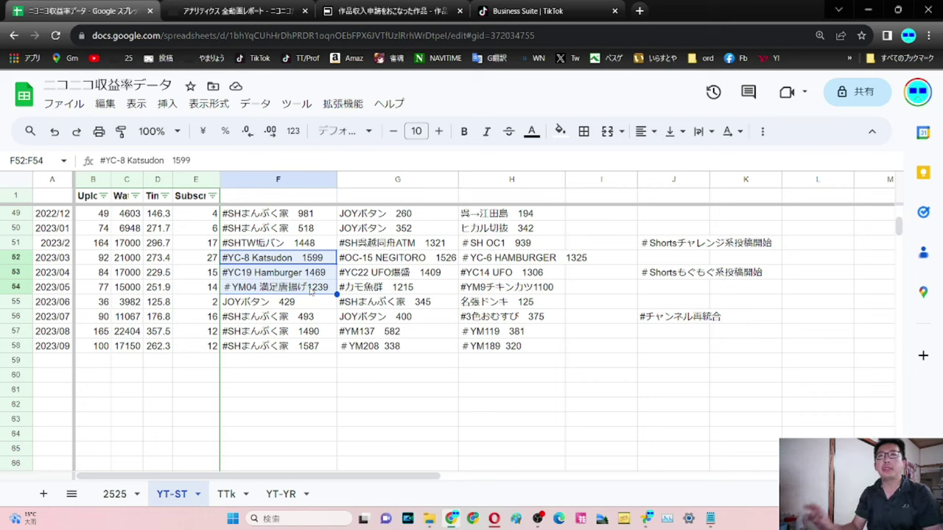
pyautogui.click(311, 289)
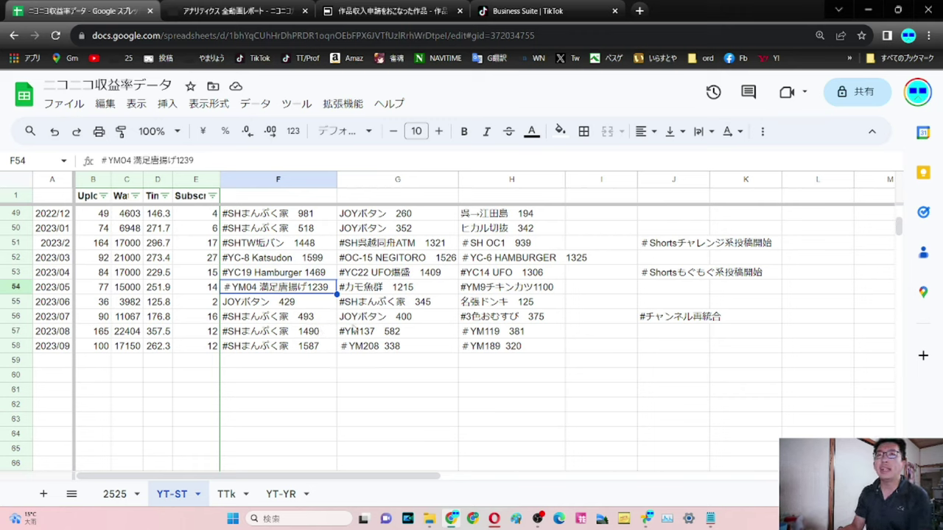
# Highlight the second and third ranked videos for 2023/09 and compare the view counts of 2023/08 and 2023/09
pyautogui.click(408, 349)
pyautogui.click(518, 347)
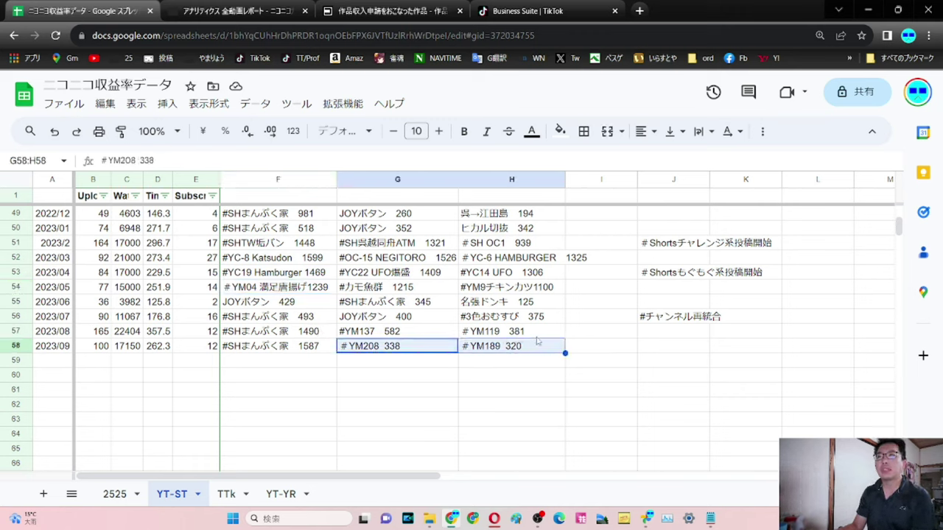
pyautogui.click(598, 349)
pyautogui.moveTo(573, 354); pyautogui.dragTo(418, 356)
pyautogui.click(418, 351)
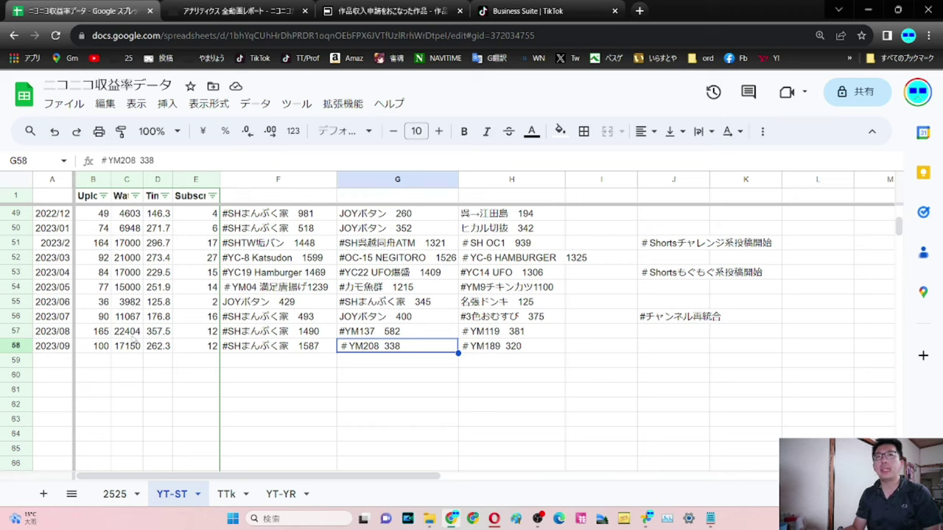
pyautogui.moveTo(127, 332); pyautogui.dragTo(127, 346)
pyautogui.click(251, 466)
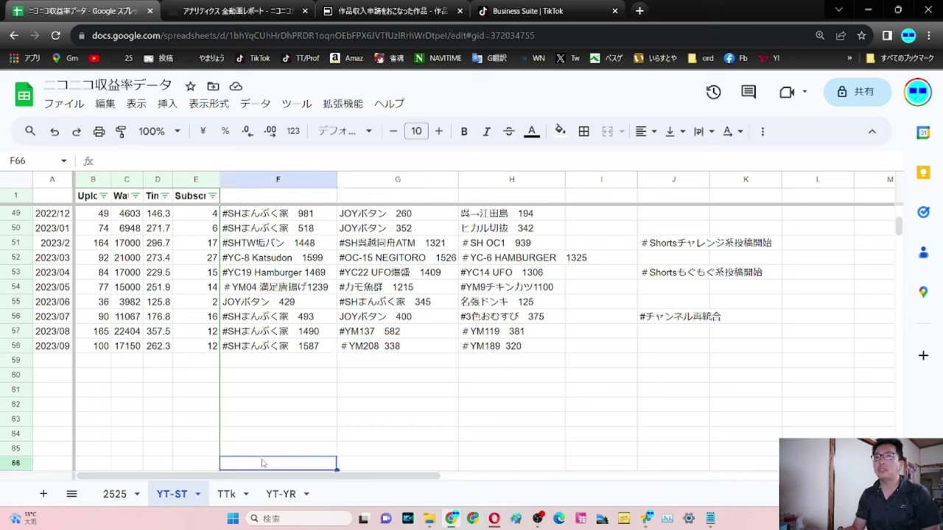
# Switch to YouTube Studio in Opera and examine the September channel overview graph and the period's top content list
pyautogui.click(494, 519)
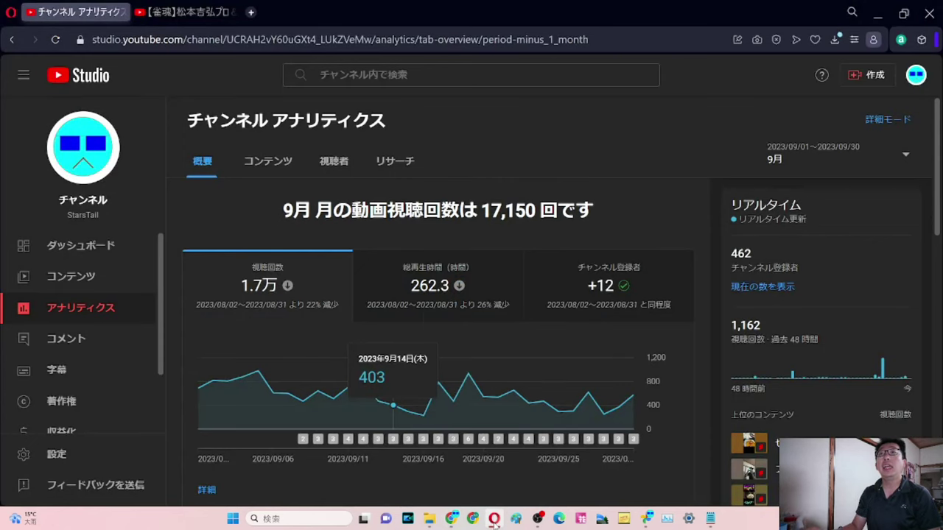
pyautogui.scroll(-2, 471, 400)
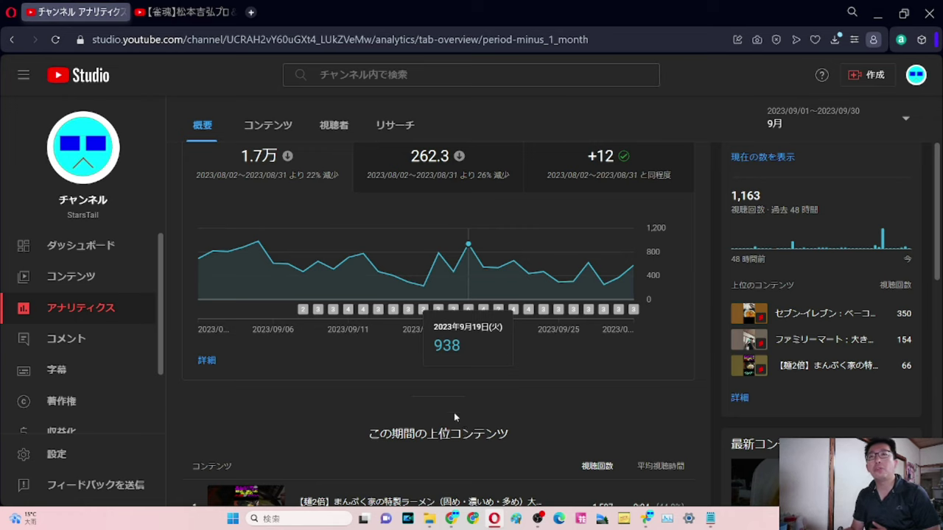
pyautogui.scroll(-2, 453, 397)
pyautogui.scroll(-1, 454, 401)
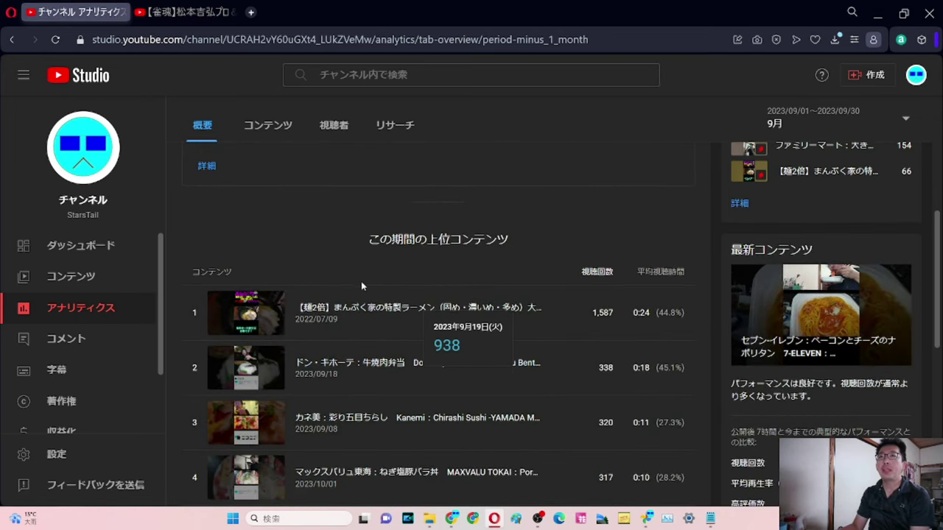
pyautogui.scroll(-1, 362, 280)
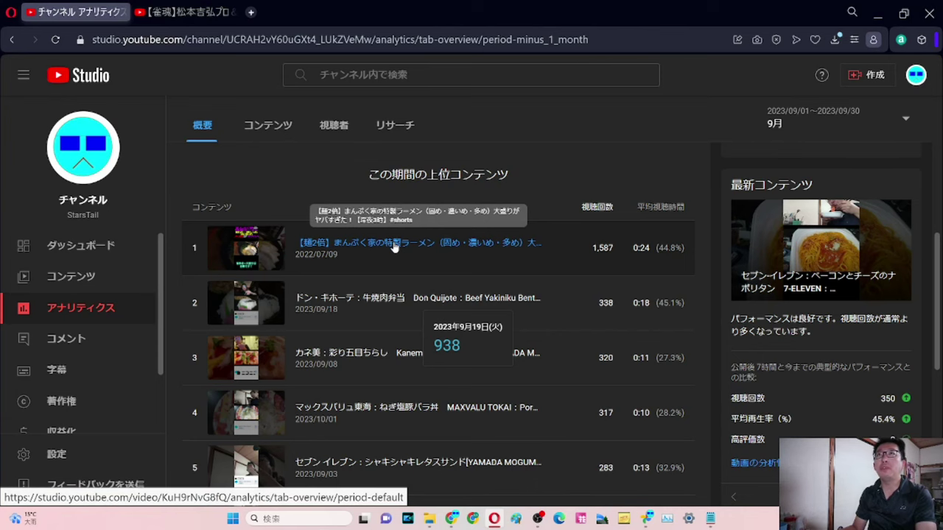
# Open the video analytics of the period's top-ranked ramen short in a new tab and examine its cumulative views graph
pyautogui.middleClick(394, 246)
pyautogui.click(221, 7)
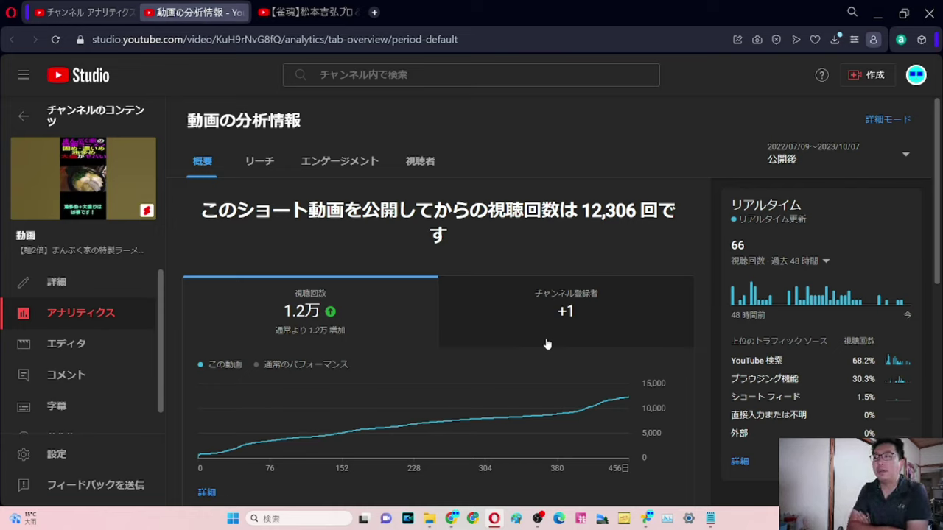
pyautogui.scroll(-1, 530, 403)
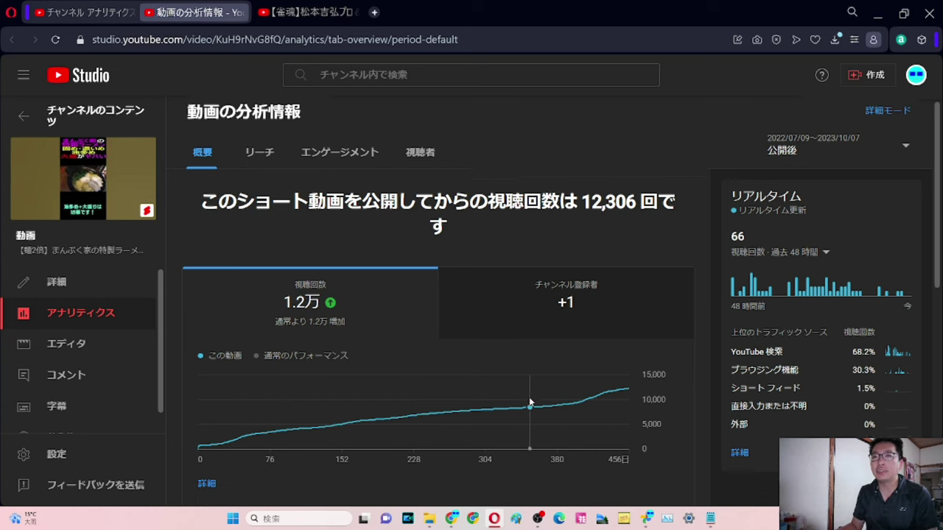
pyautogui.scroll(-5, 516, 394)
pyautogui.scroll(3, 280, 275)
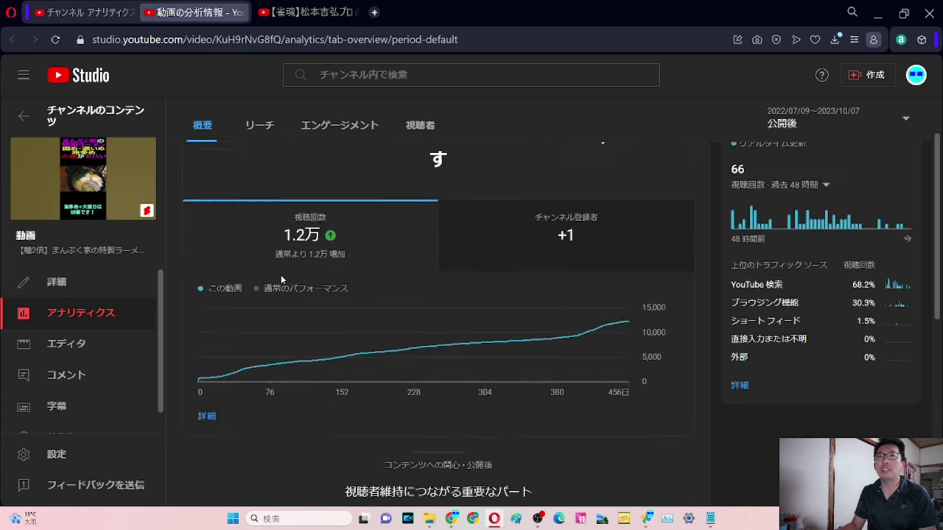
pyautogui.scroll(1, 281, 275)
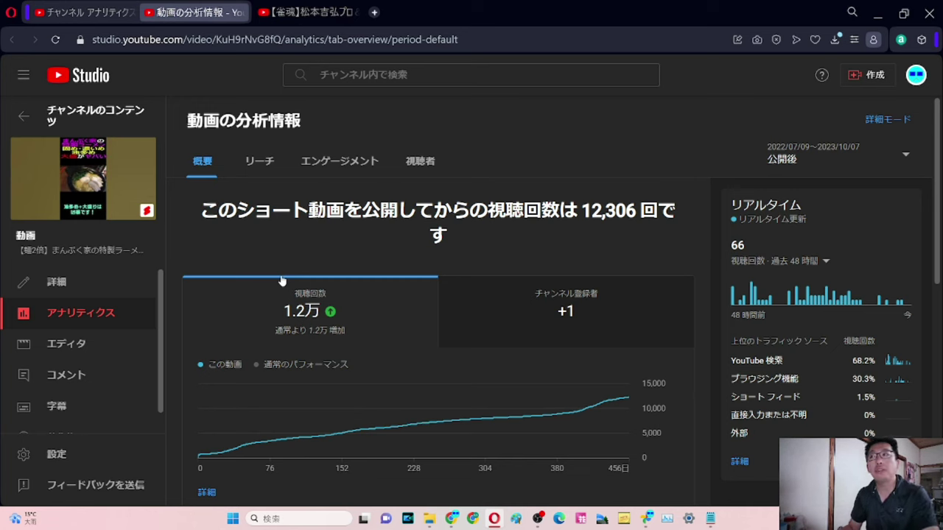
pyautogui.scroll(-4, 410, 411)
pyautogui.scroll(3, 610, 184)
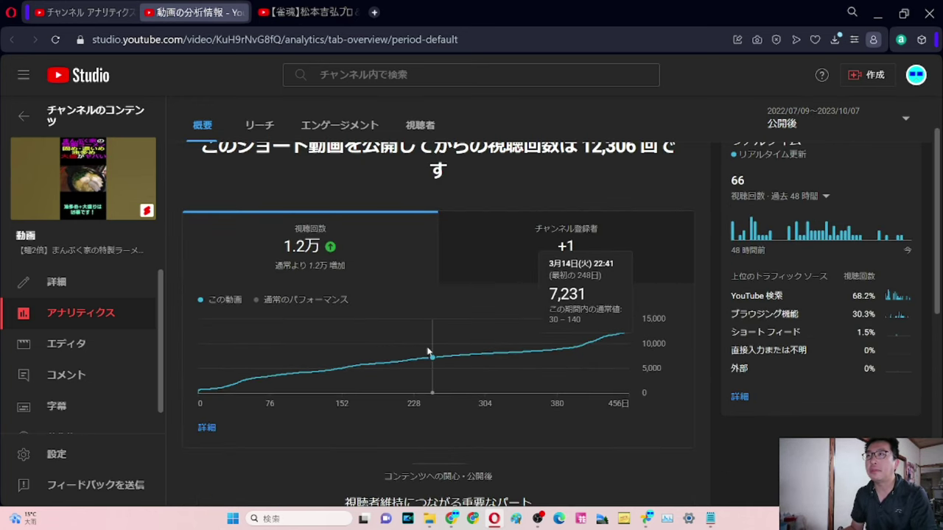
pyautogui.scroll(1, 411, 301)
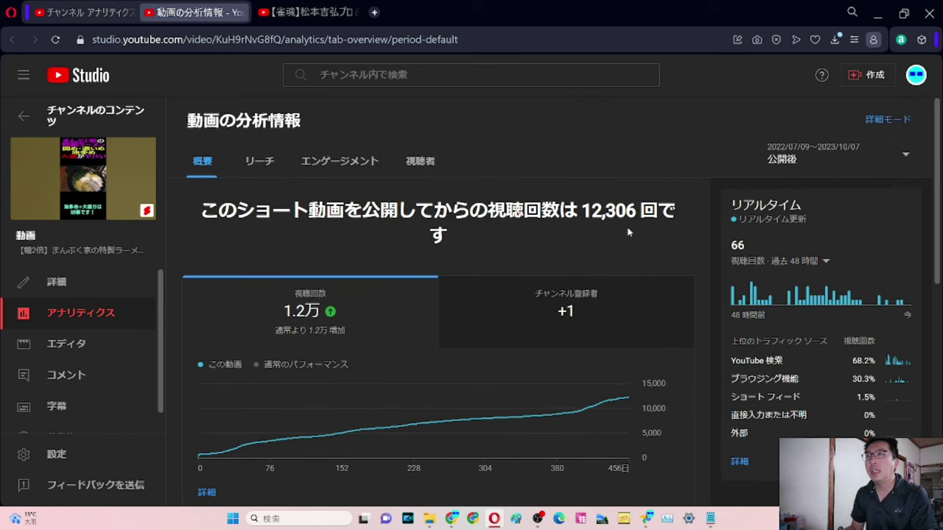
# Highlight the headline stating the ramen short's total views since publication
pyautogui.tripleClick(347, 224)
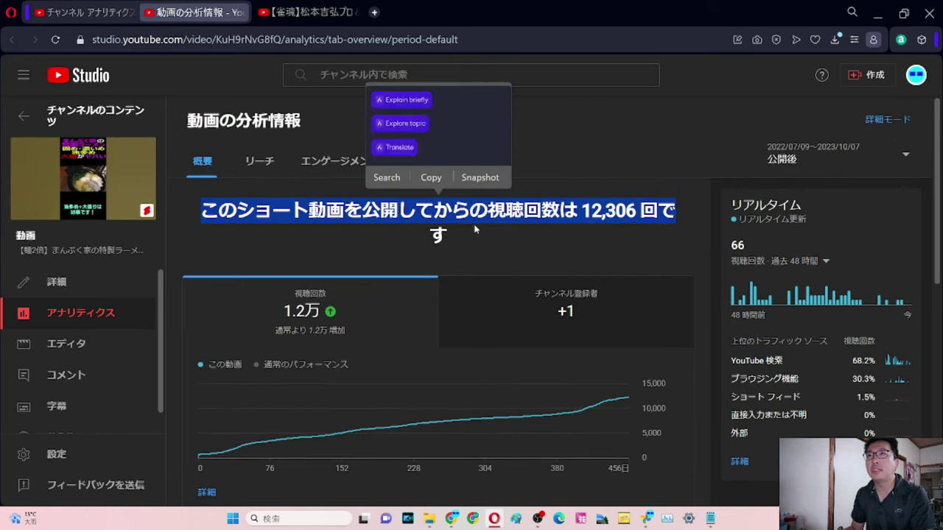
pyautogui.click(469, 251)
pyautogui.tripleClick(398, 233)
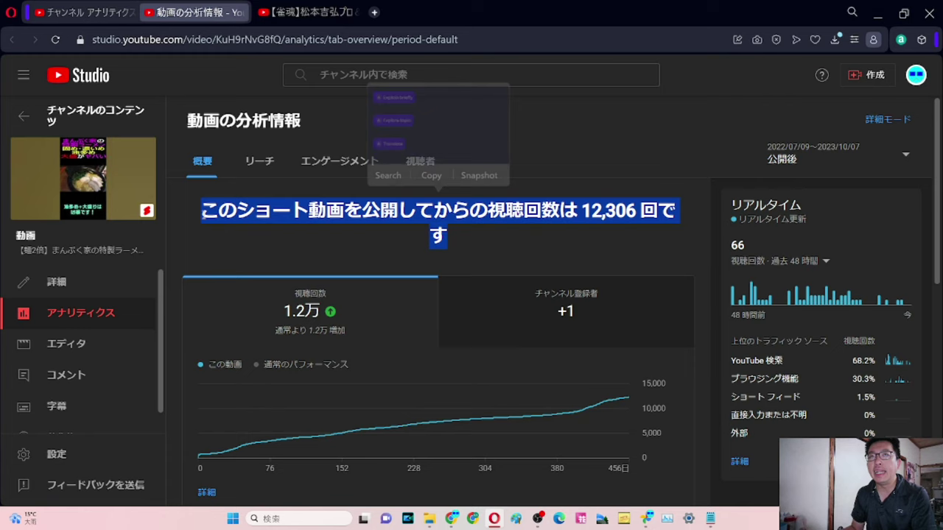
pyautogui.click(540, 234)
pyautogui.moveTo(537, 232); pyautogui.dragTo(196, 216)
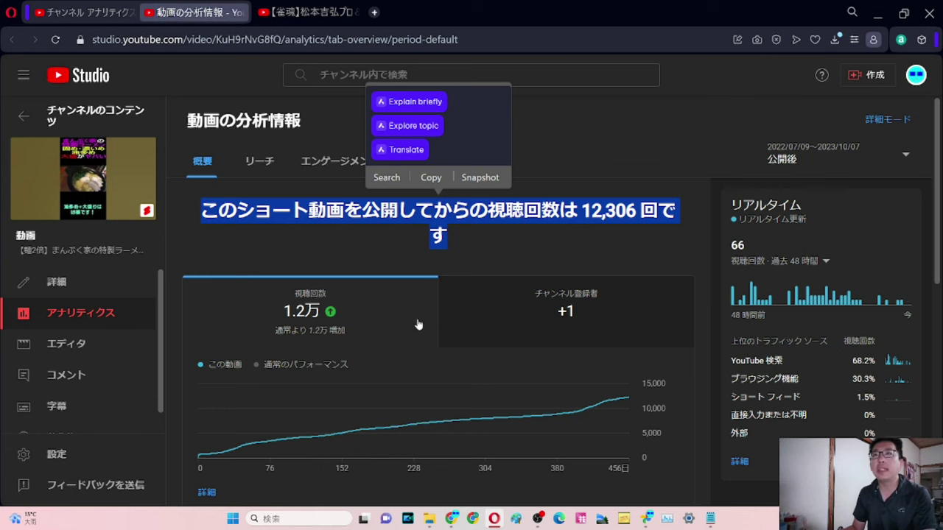
# Return to the September channel analytics and review the period's top content list down to rank 10
pyautogui.click(110, 12)
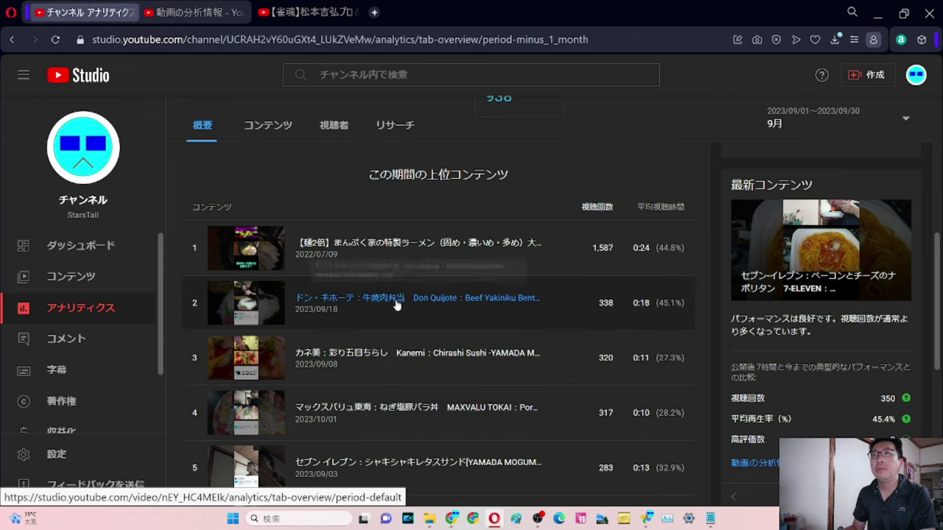
pyautogui.scroll(-2, 389, 366)
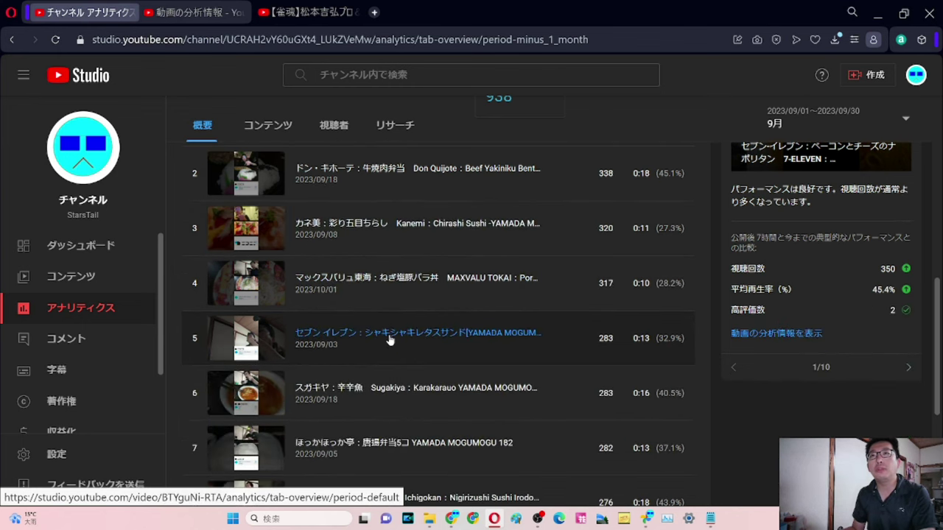
pyautogui.scroll(-1, 388, 339)
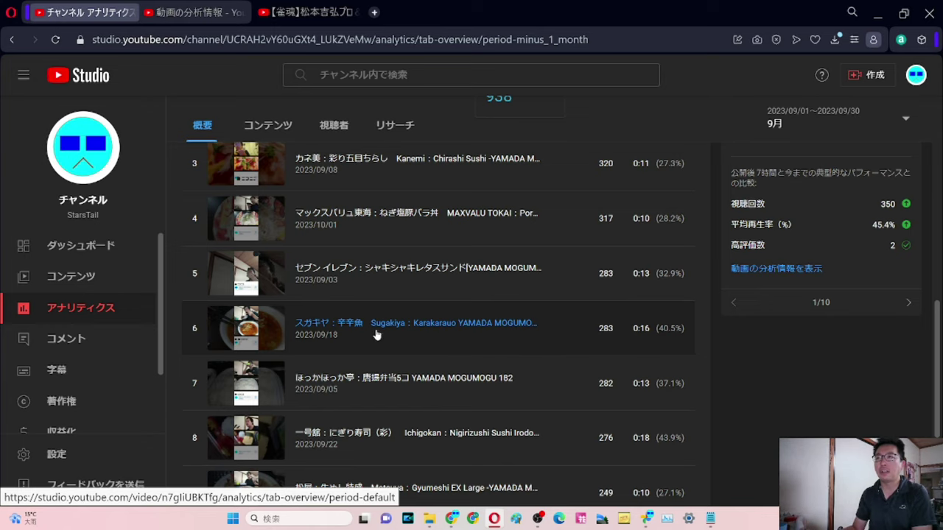
pyautogui.scroll(-1, 377, 330)
pyautogui.scroll(-1, 377, 329)
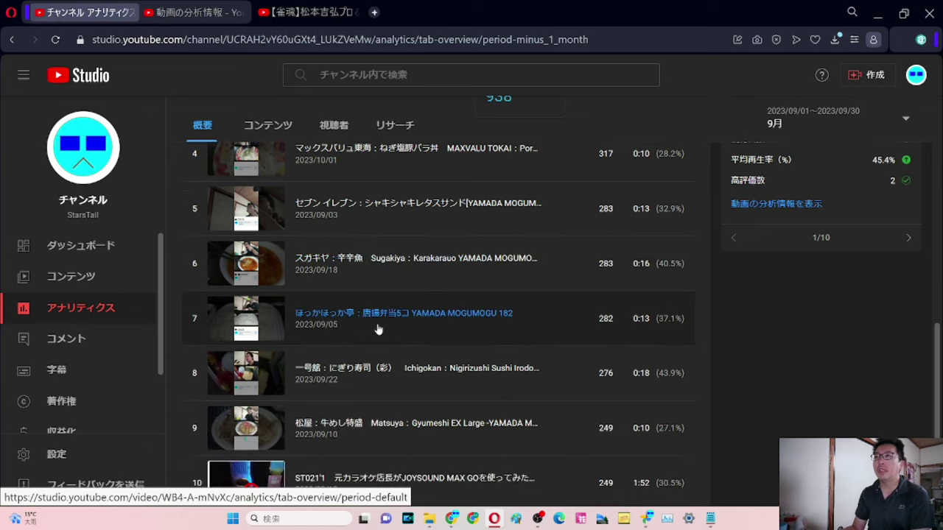
pyautogui.scroll(-1, 376, 326)
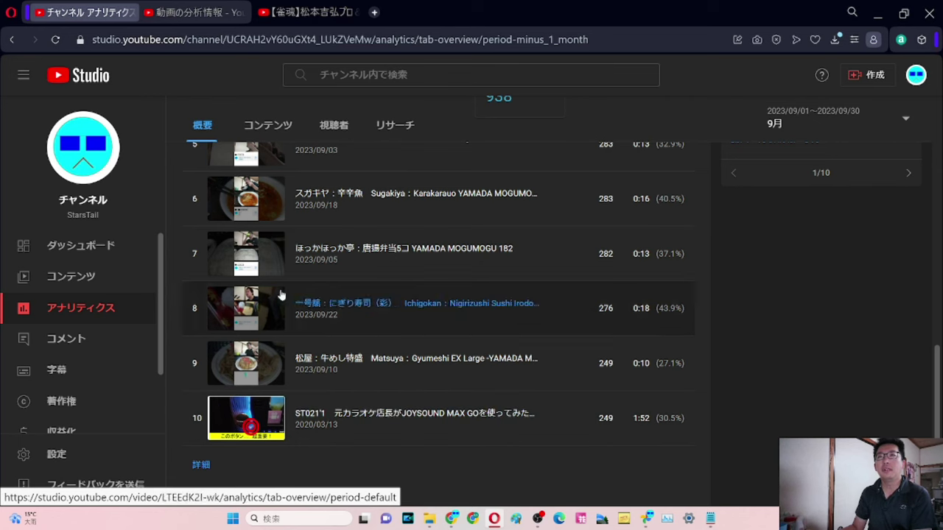
pyautogui.scroll(3, 447, 347)
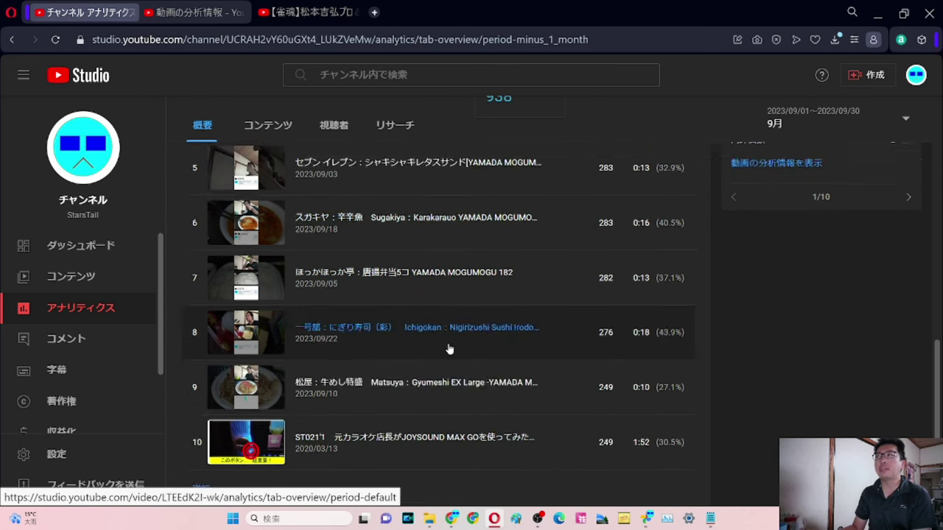
# Compare the top-ranked videos' view counts with the latest content and highlight the latest video's view count
pyautogui.scroll(2, 453, 336)
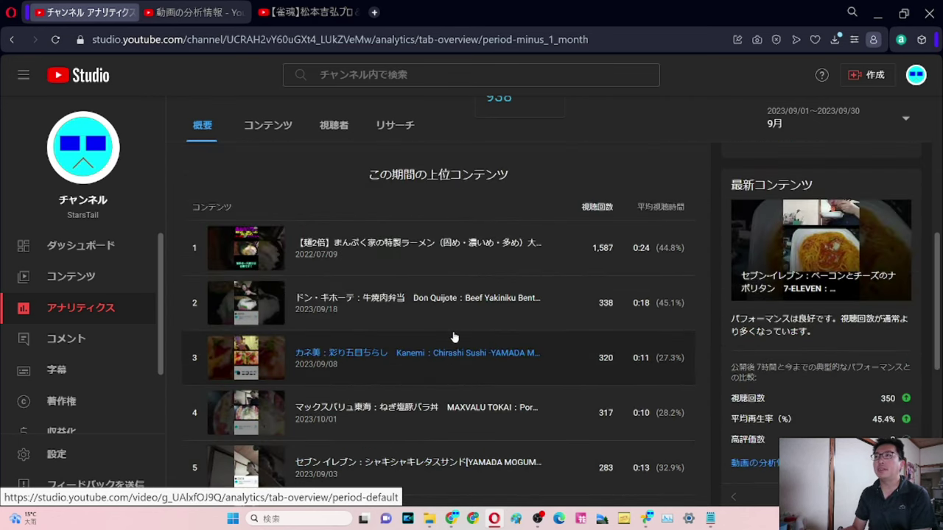
pyautogui.scroll(2, 454, 338)
pyautogui.scroll(-2, 453, 333)
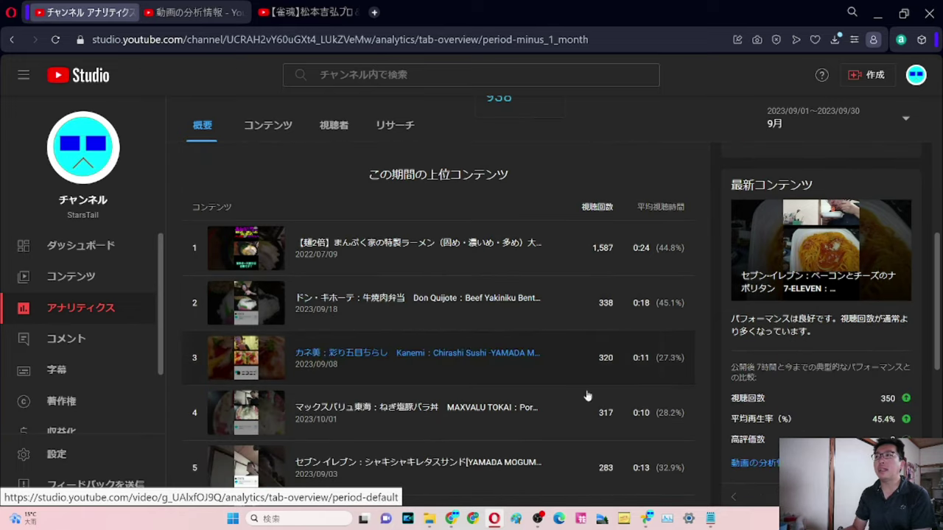
pyautogui.doubleClick(887, 398)
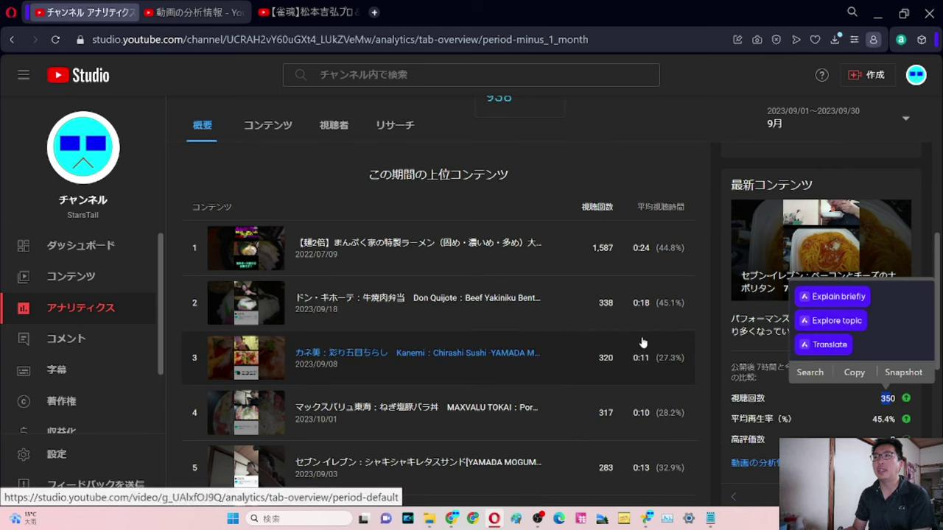
pyautogui.click(630, 157)
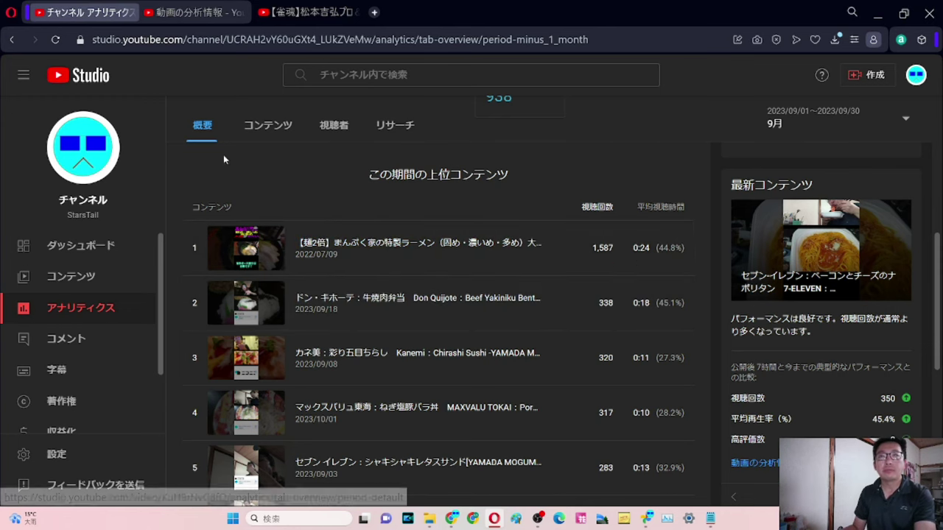
# Recheck the top content list and daily views graph, and highlight the September total views headline
pyautogui.scroll(-3, 476, 190)
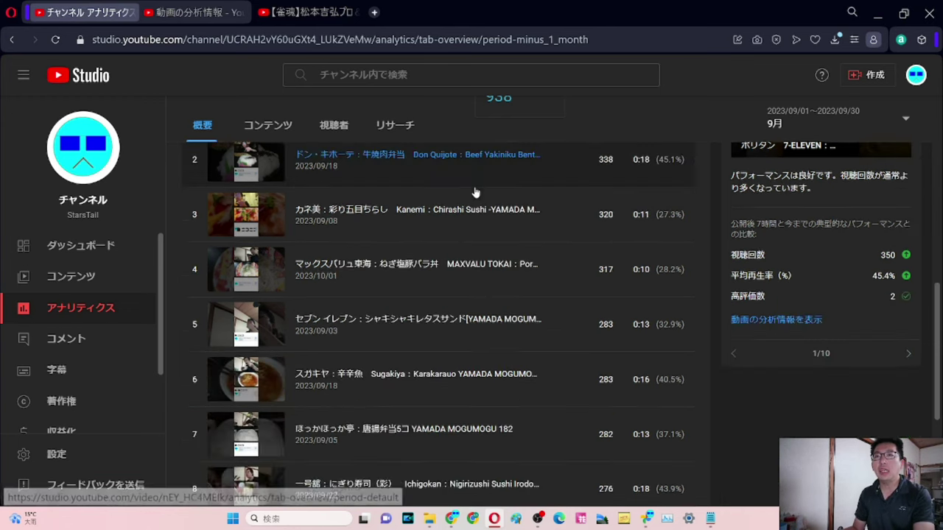
pyautogui.scroll(-2, 475, 190)
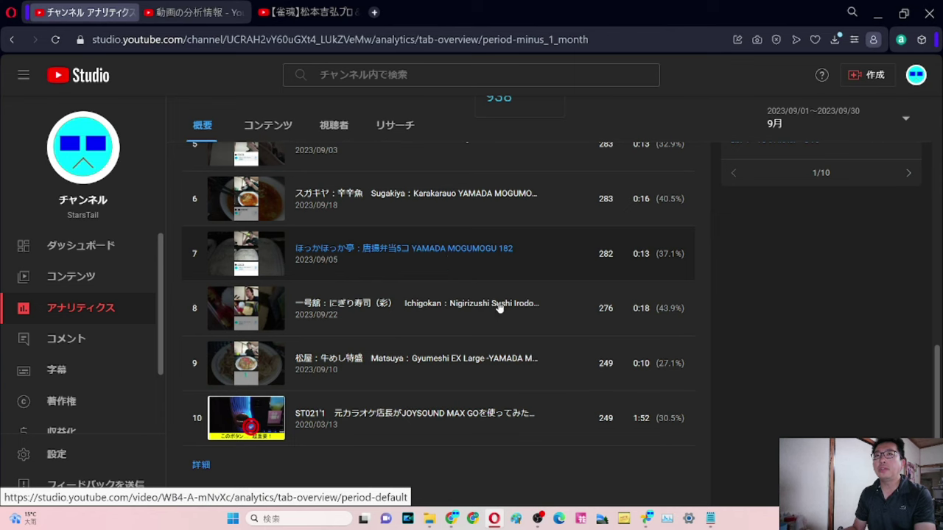
pyautogui.scroll(5, 558, 347)
pyautogui.scroll(5, 557, 347)
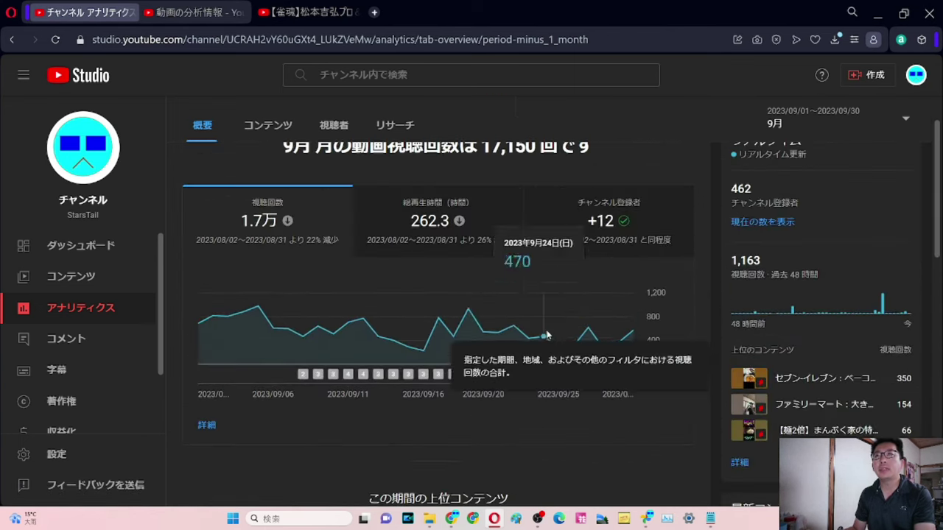
pyautogui.moveTo(565, 314)
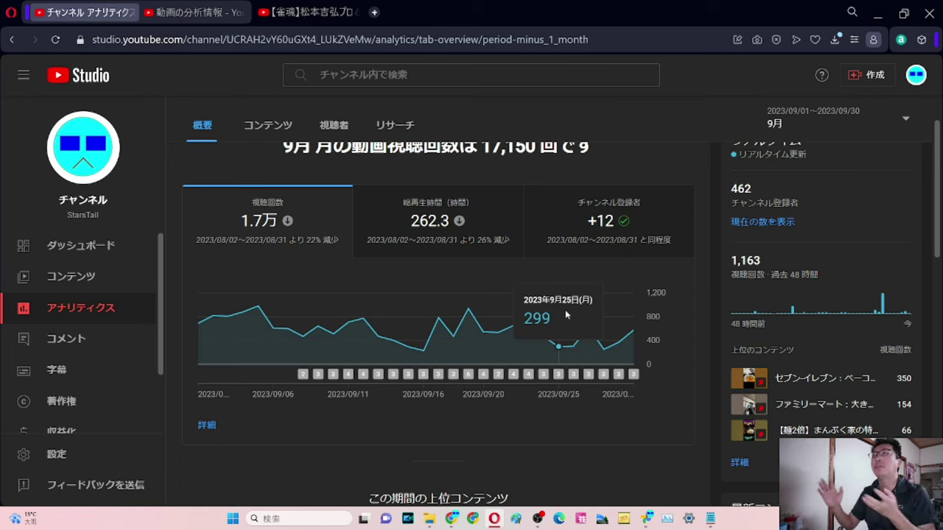
pyautogui.scroll(1, 500, 229)
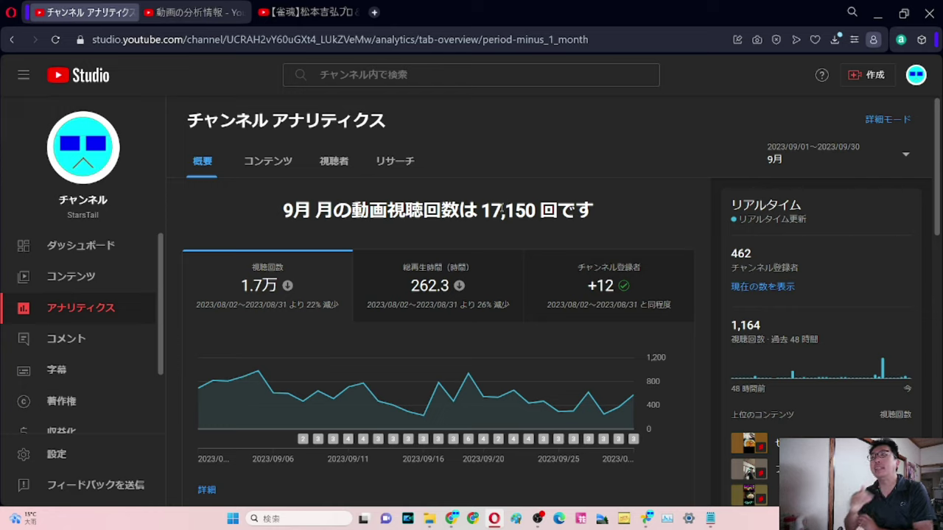
pyautogui.moveTo(605, 215); pyautogui.dragTo(251, 212)
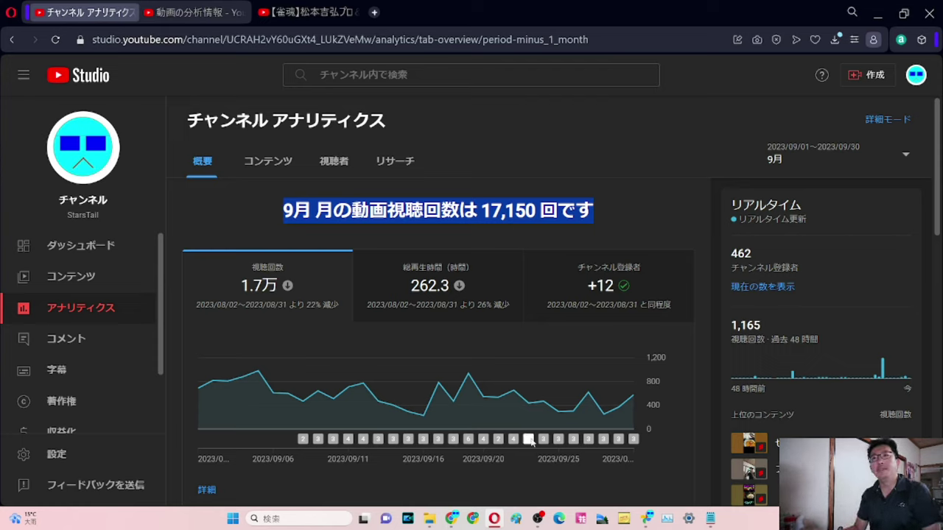
# Inspect the published-video markers for late September under the channel's daily views graph
pyautogui.moveTo(595, 443)
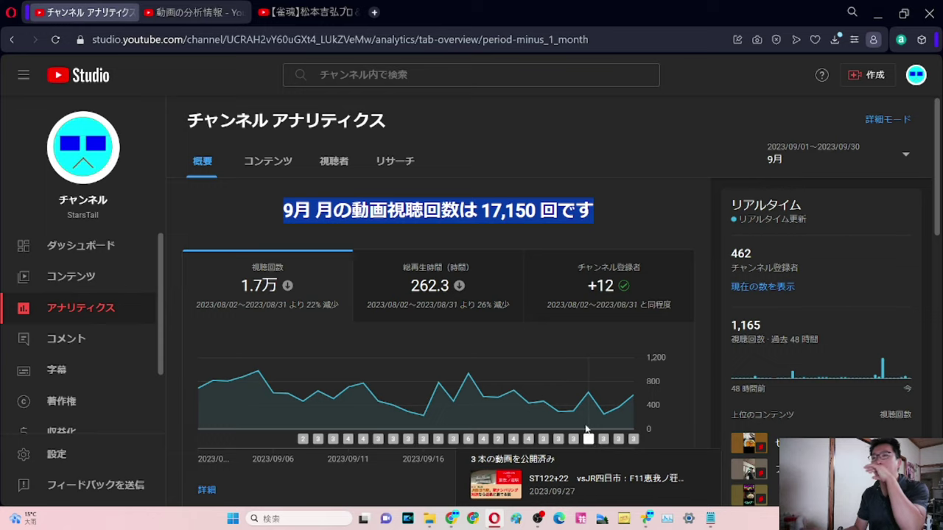
pyautogui.scroll(-1, 589, 435)
pyautogui.moveTo(633, 376)
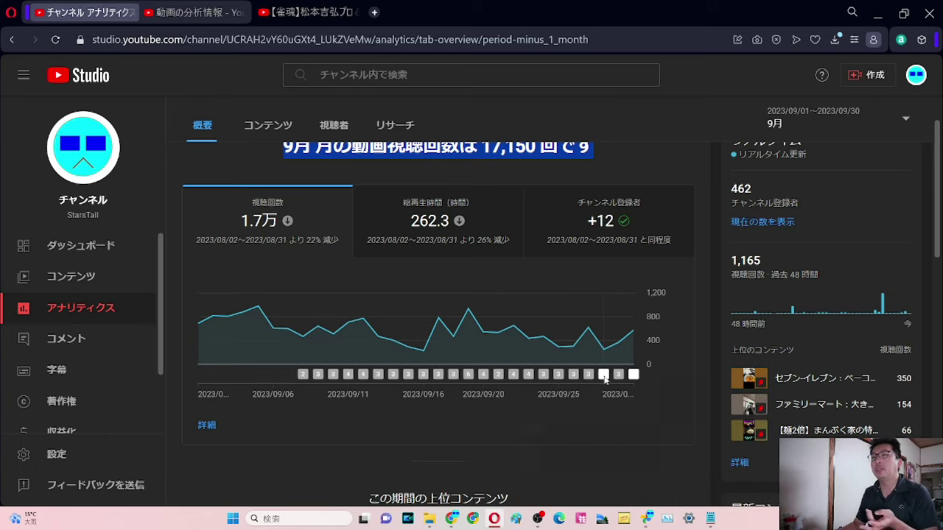
pyautogui.moveTo(605, 378)
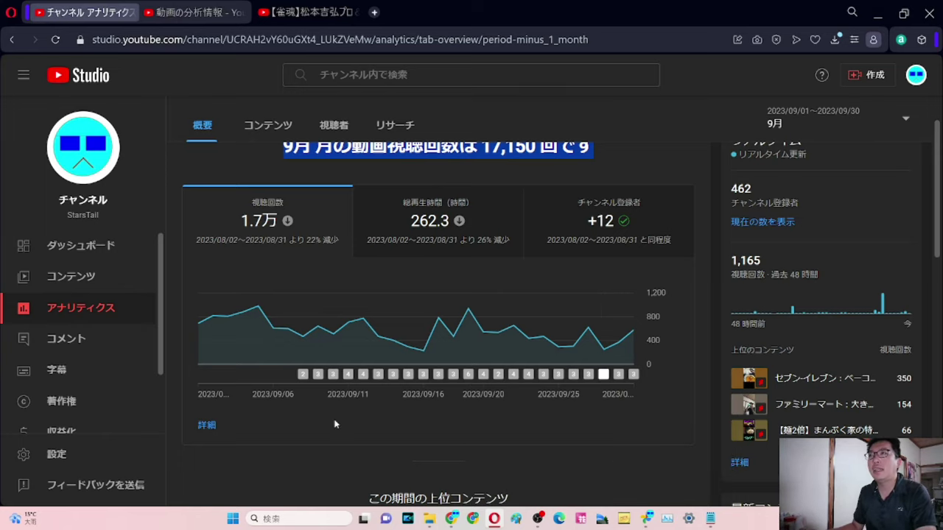
pyautogui.scroll(-10, 335, 425)
pyautogui.scroll(10, 334, 424)
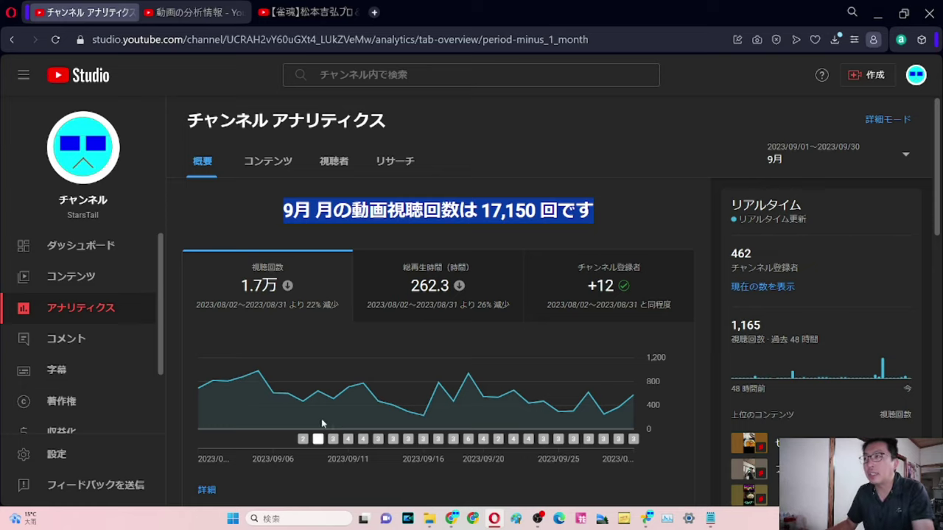
pyautogui.moveTo(2, 458)
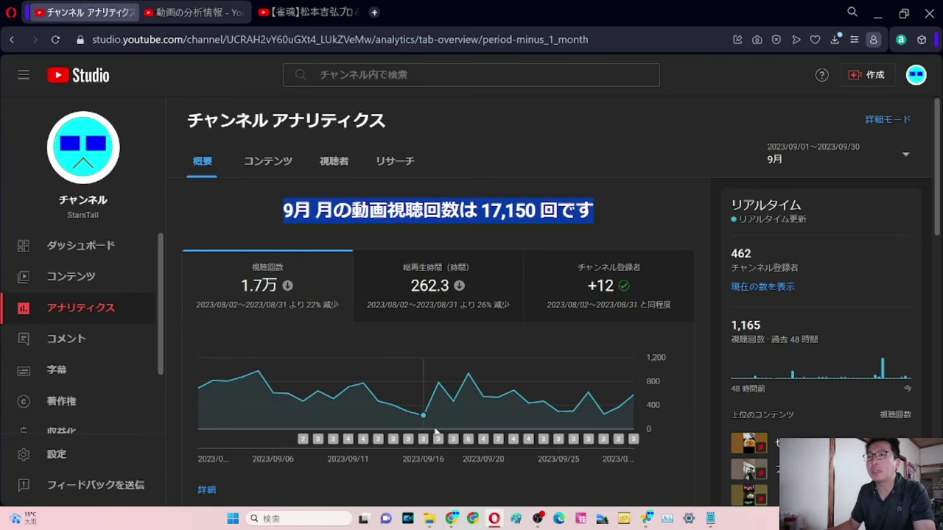
# Switch to the revenue spreadsheet in Chrome and check the 2022/5 view count against the surrounding months on the YT-ST sheet
pyautogui.moveTo(452, 522)
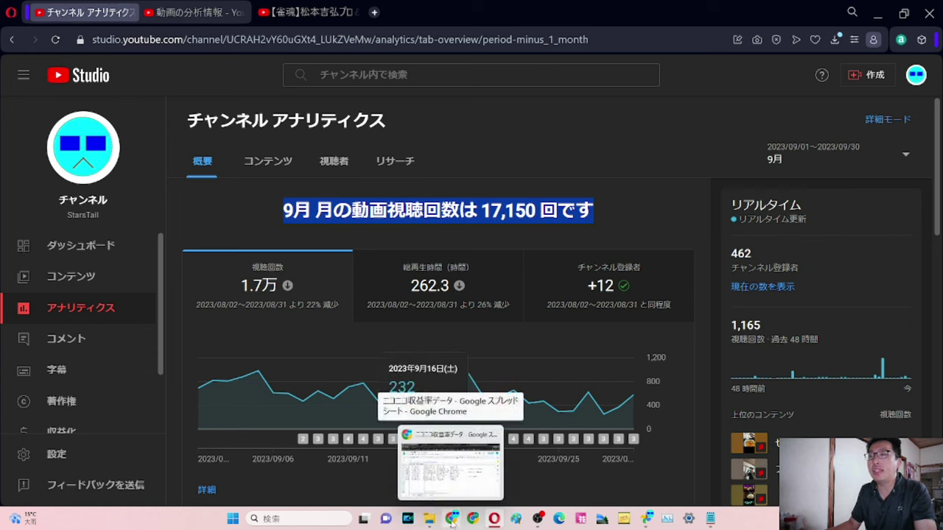
pyautogui.click(451, 520)
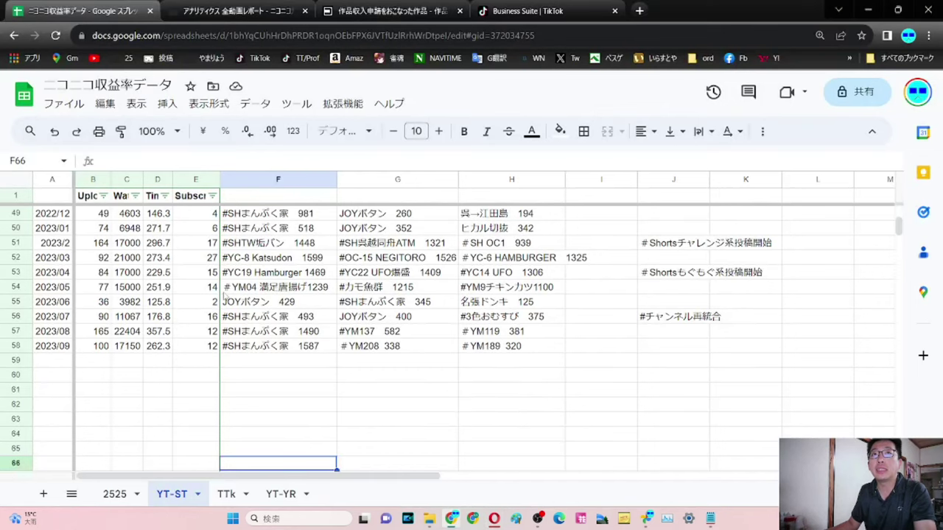
pyautogui.scroll(2, 127, 294)
pyautogui.scroll(2, 127, 295)
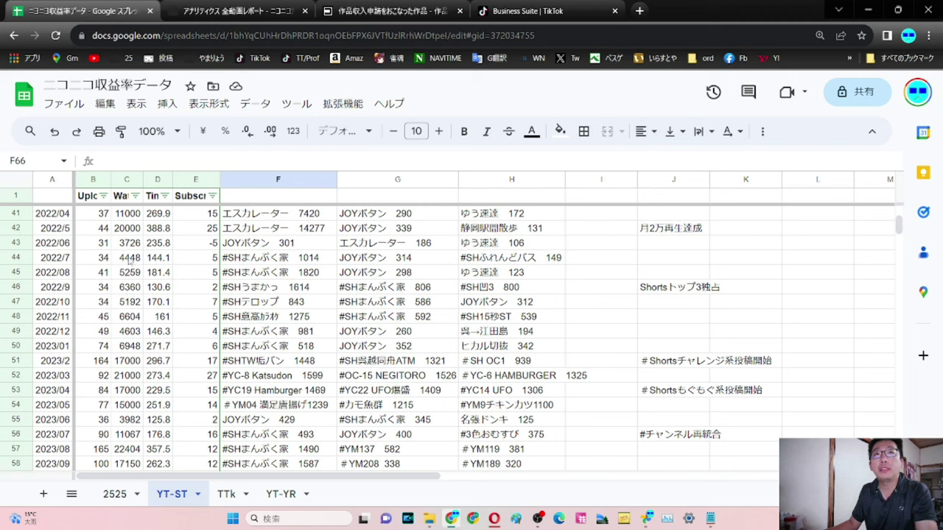
pyautogui.click(129, 232)
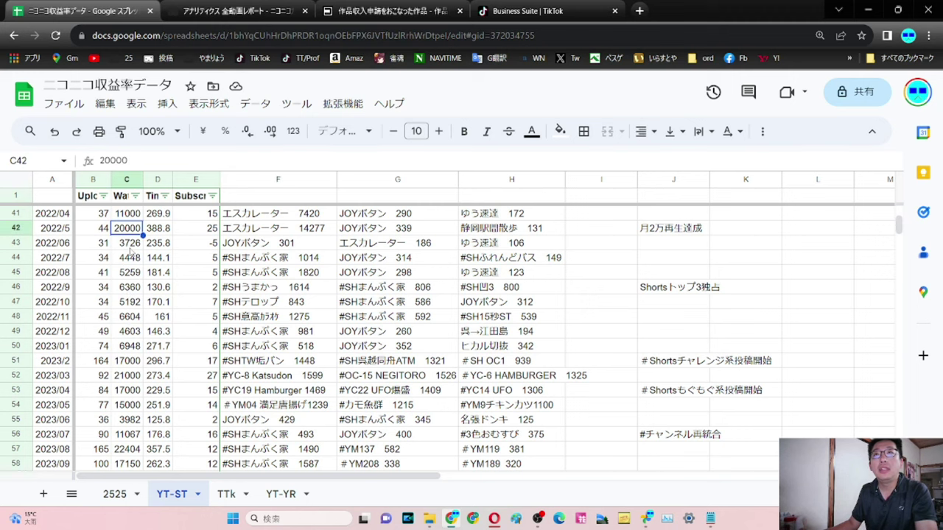
pyautogui.scroll(2, 130, 254)
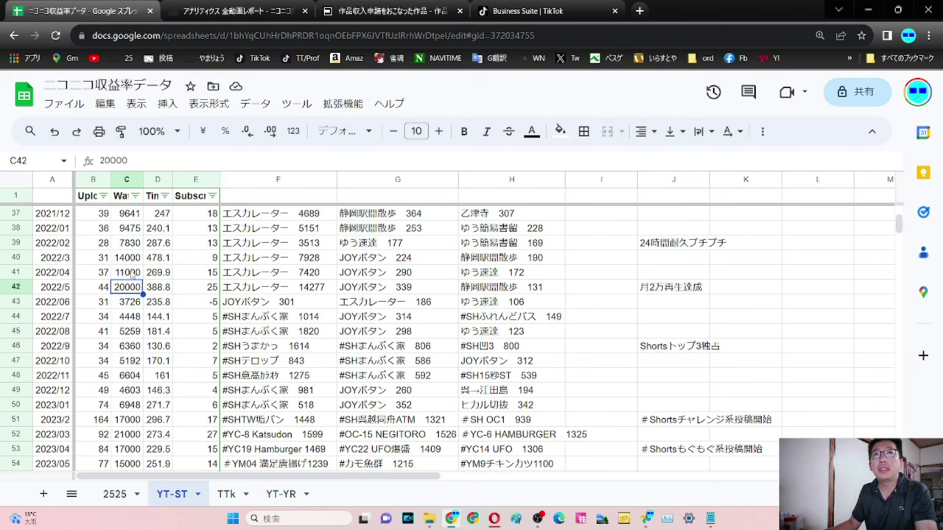
# Compare the August and September 2023 view counts in the latest rows of the YT-ST sheet
pyautogui.scroll(2, 134, 257)
pyautogui.scroll(2, 137, 258)
pyautogui.scroll(-6, 133, 266)
pyautogui.scroll(-4, 130, 271)
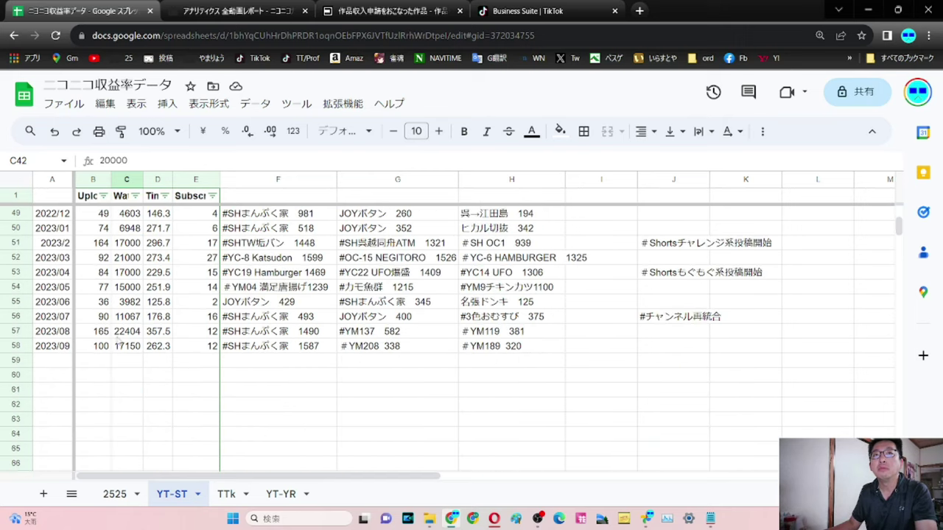
pyautogui.moveTo(131, 333); pyautogui.dragTo(131, 347)
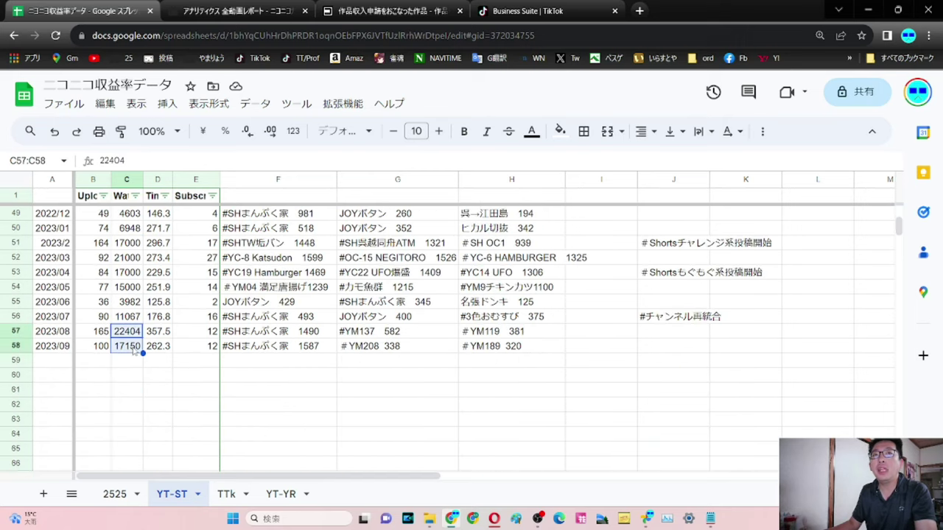
pyautogui.click(129, 377)
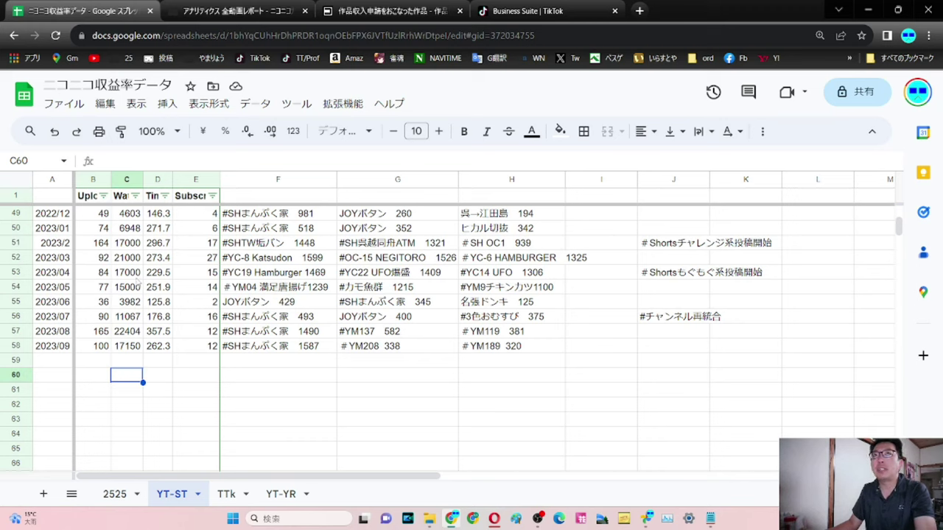
# Open the TTk sheet and compare the 2023/09 Watch and Good figures with those for 2023/08
pyautogui.click(226, 494)
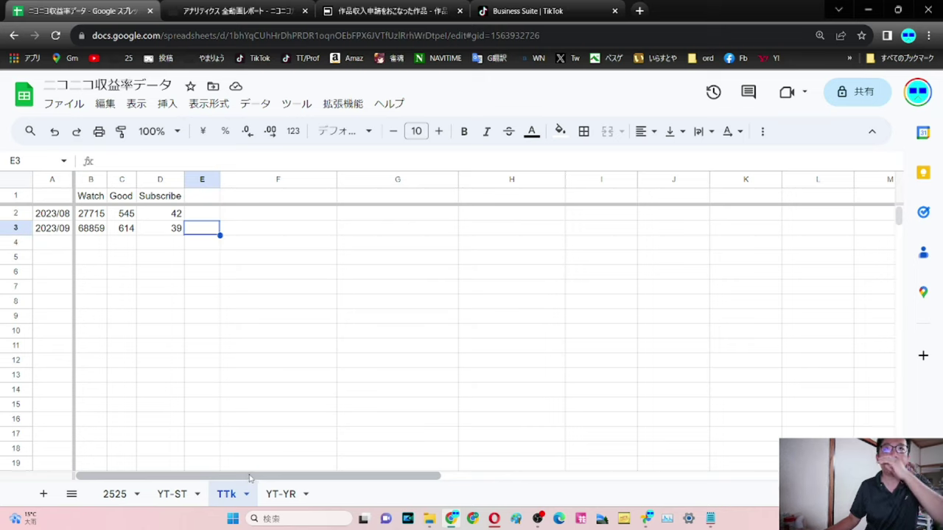
pyautogui.click(97, 227)
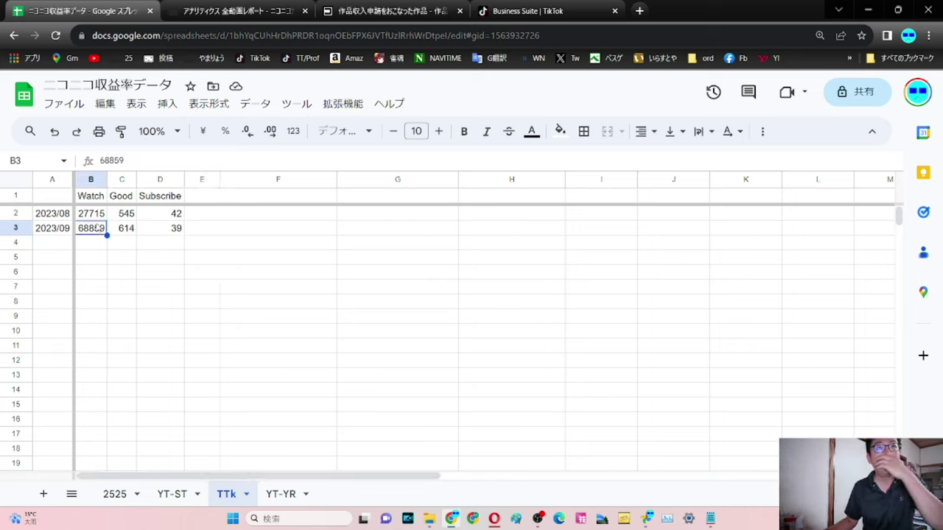
pyautogui.press('Left')
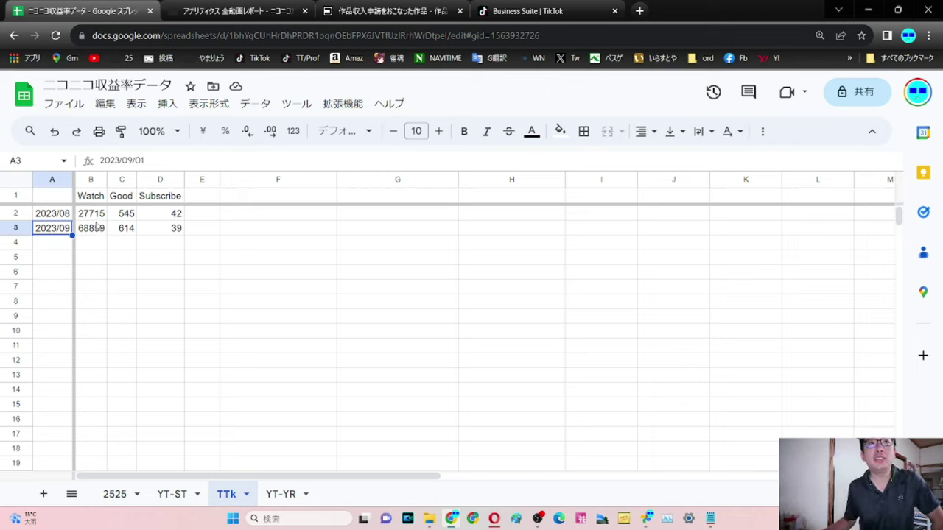
pyautogui.moveTo(95, 234); pyautogui.dragTo(125, 230)
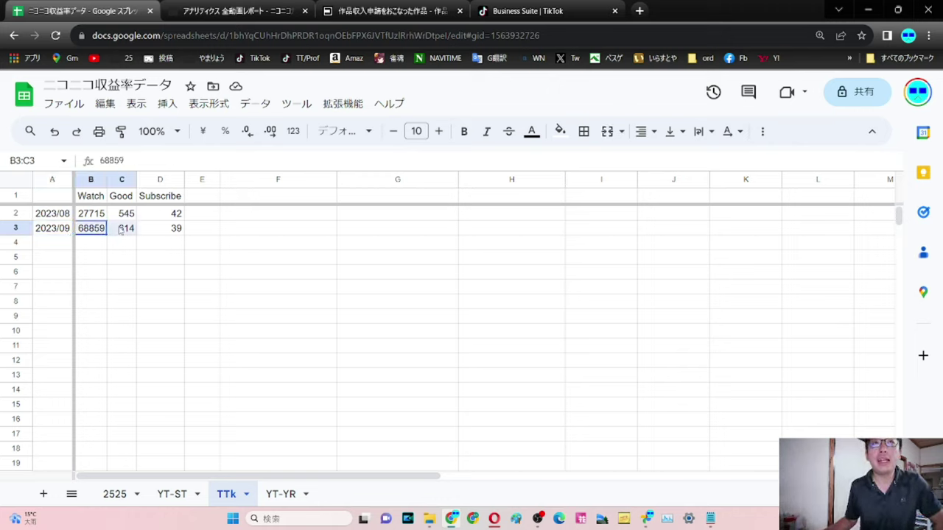
pyautogui.click(106, 274)
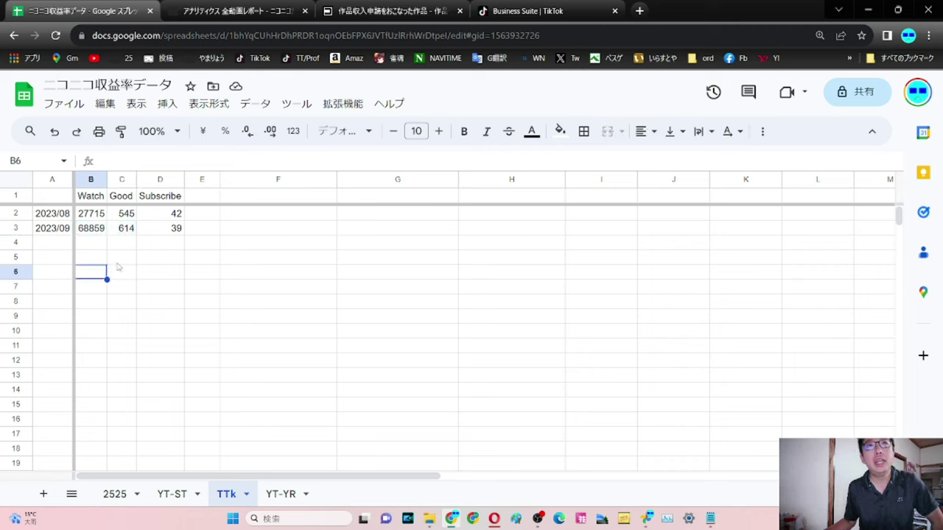
pyautogui.moveTo(128, 216); pyautogui.dragTo(130, 237)
pyautogui.click(131, 237)
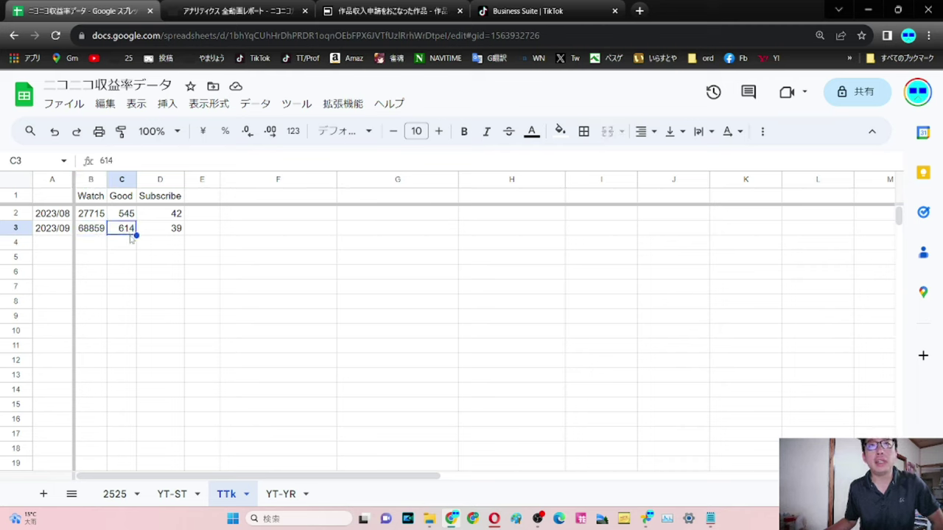
# Compare the YT-ST sheet with the TTk sheet and check the 2023/09 upload count on YT-ST
pyautogui.click(180, 502)
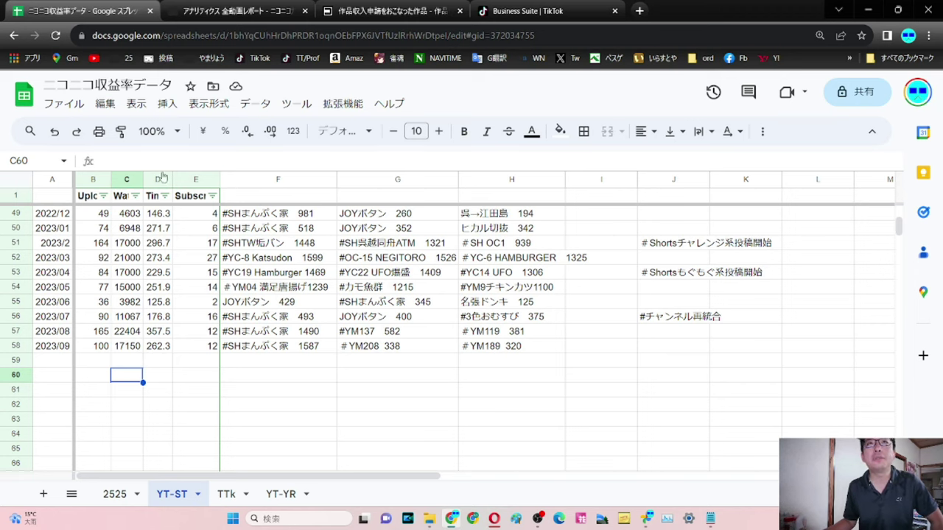
pyautogui.click(228, 494)
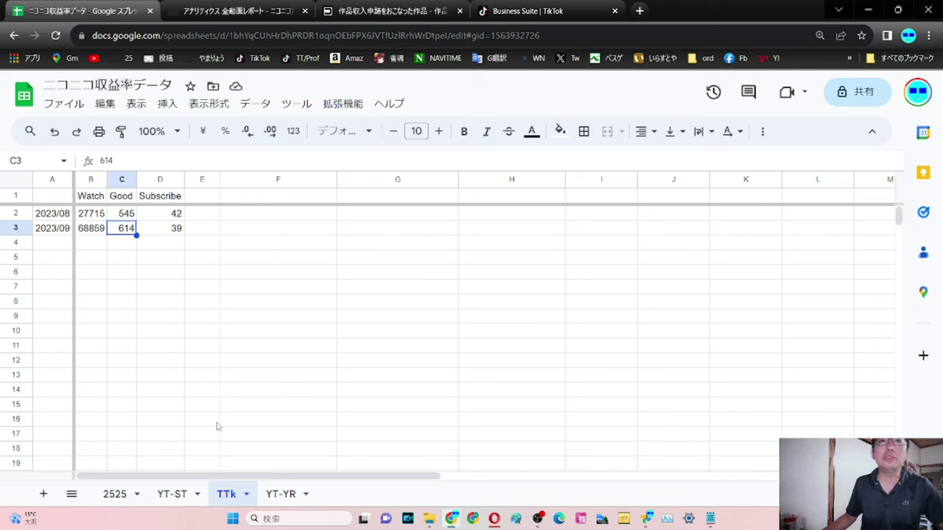
pyautogui.click(173, 494)
pyautogui.click(98, 348)
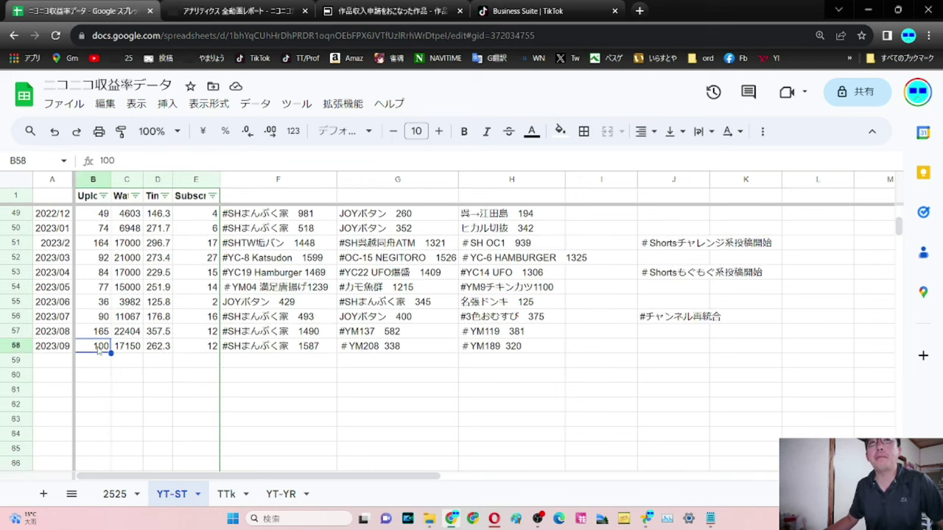
# Compare the 2023/09 subscriber figure on the TTk sheet with the one on the YT-ST sheet
pyautogui.click(227, 494)
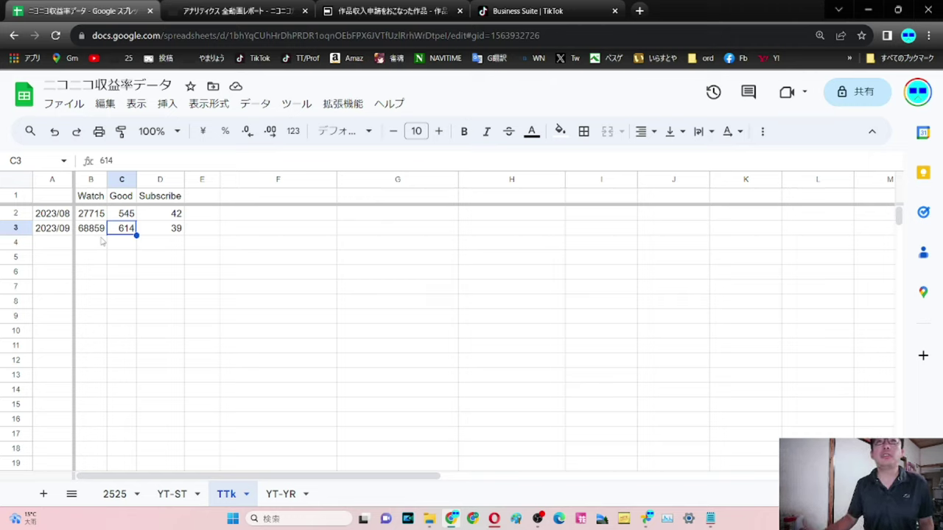
pyautogui.click(164, 235)
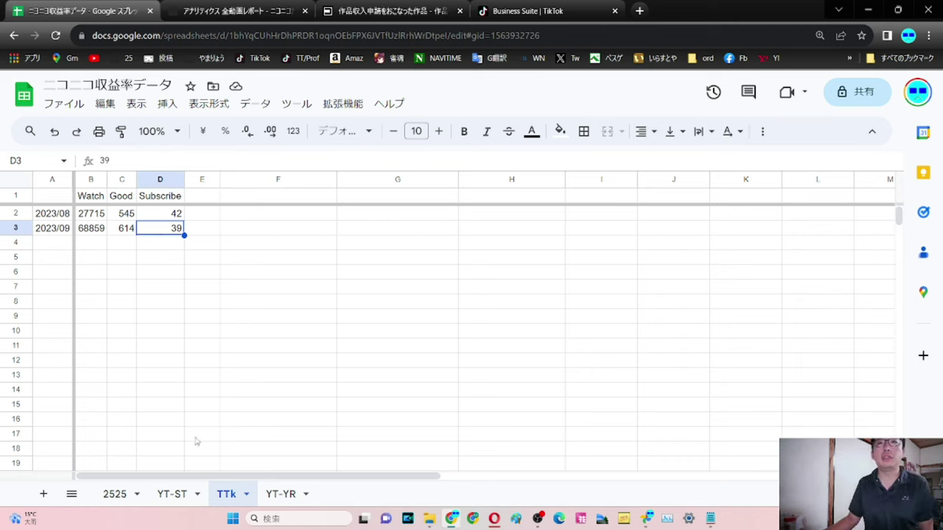
pyautogui.click(183, 497)
pyautogui.click(210, 348)
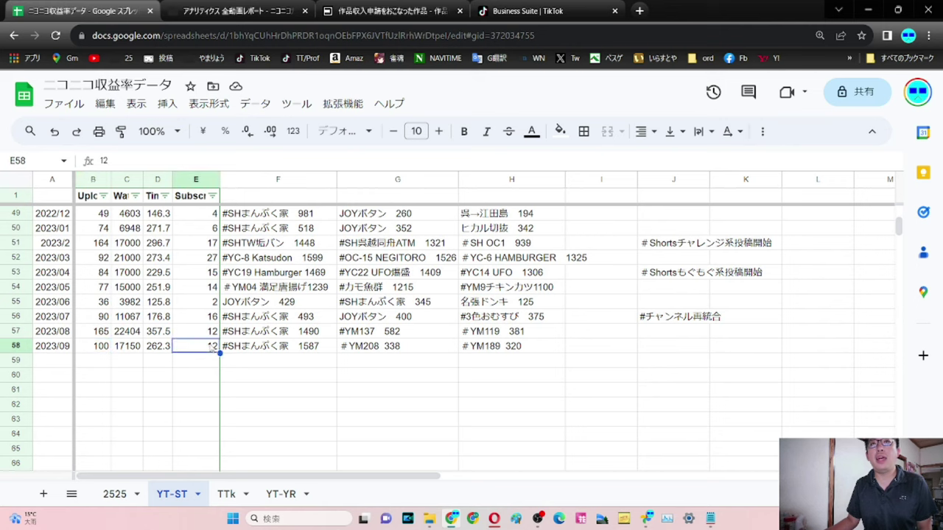
# Review the TTk, YT-ST and YT-YR sheets in turn and return to the TTk sheet
pyautogui.click(229, 497)
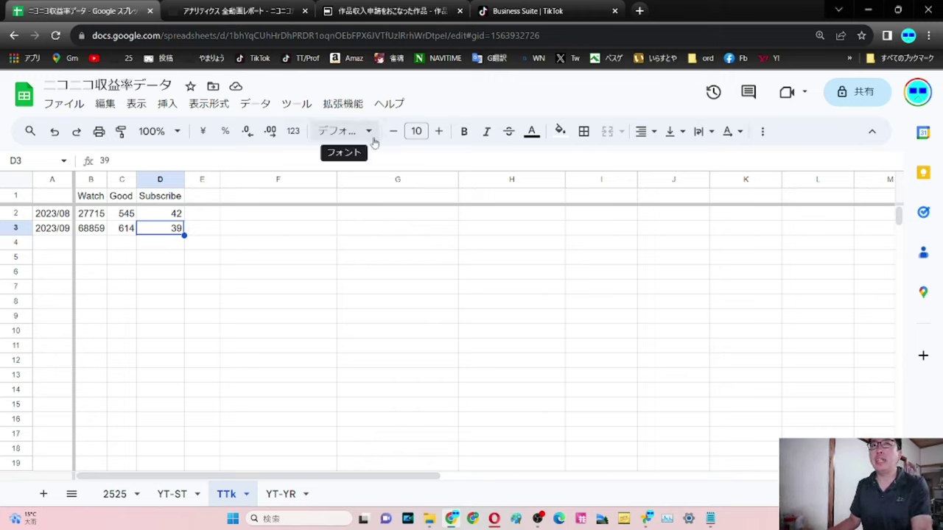
pyautogui.click(175, 496)
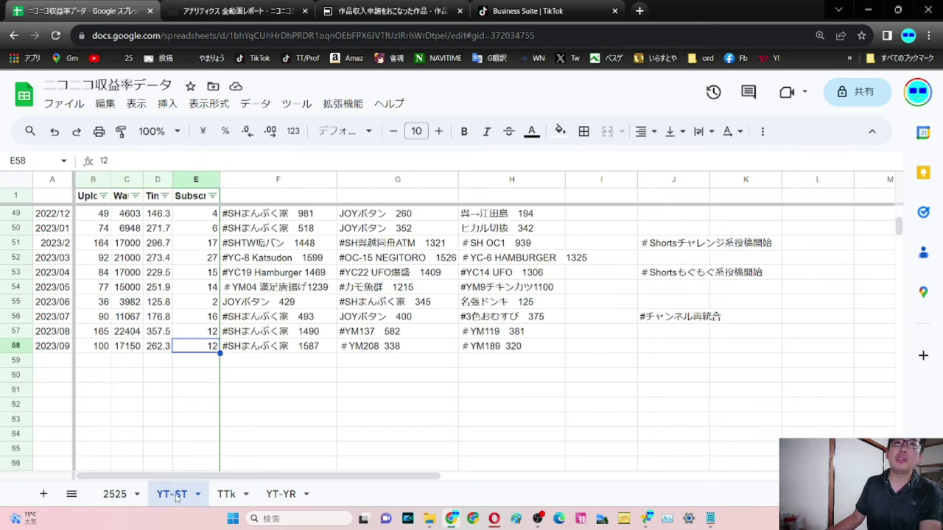
pyautogui.click(274, 495)
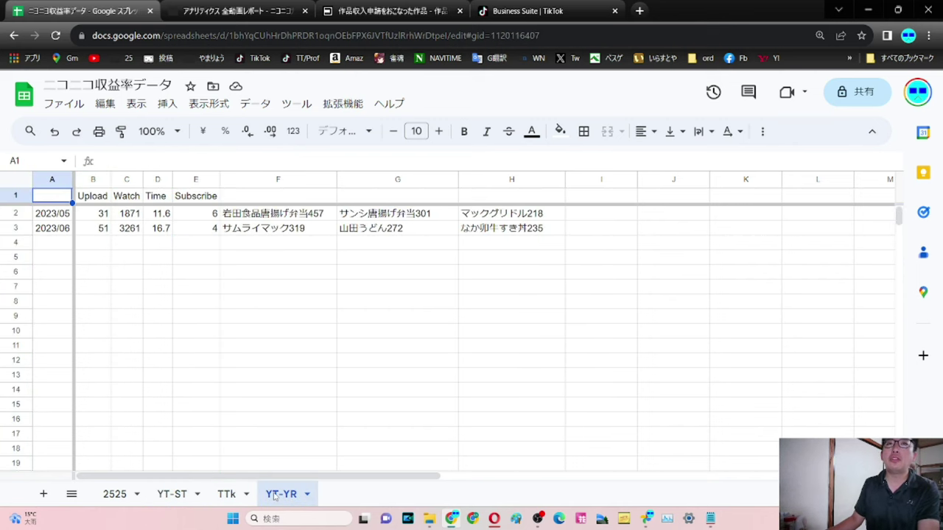
pyautogui.click(241, 495)
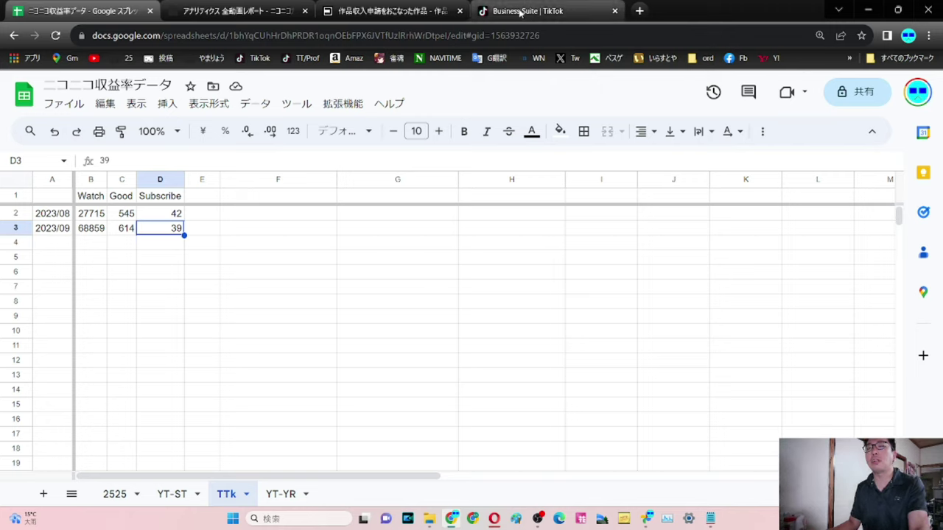
# Switch to TikTok Business Suite and examine the September reach figures and the daily video views graph through September 30
pyautogui.moveTo(515, 13)
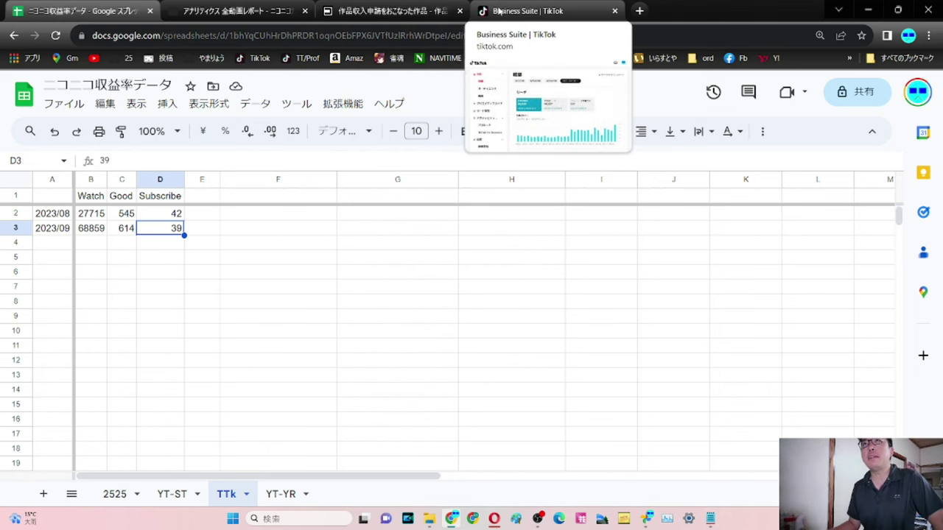
pyautogui.click(498, 10)
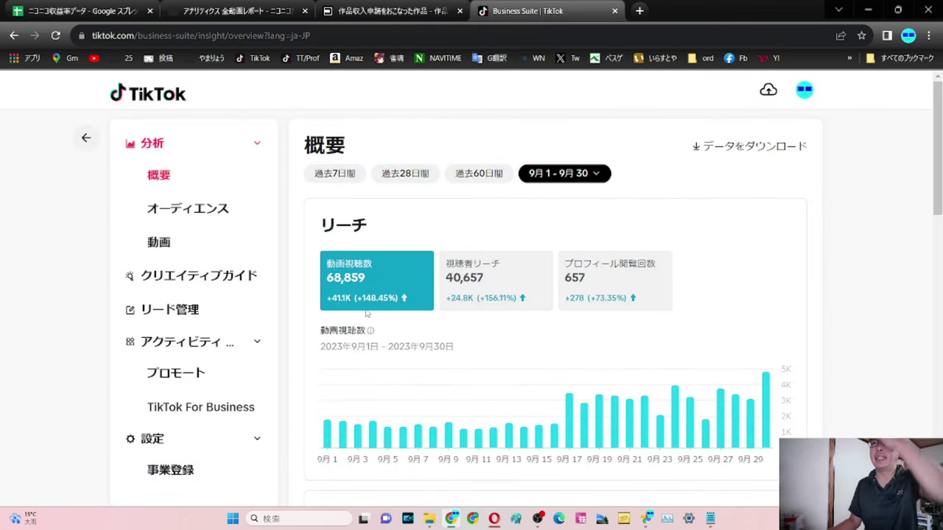
pyautogui.scroll(-1, 366, 310)
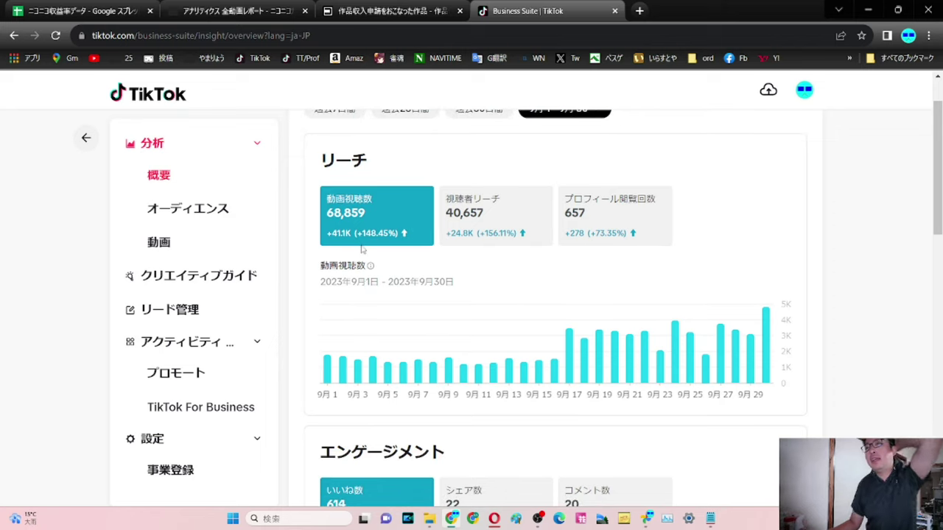
pyautogui.scroll(-1, 394, 248)
pyautogui.scroll(-1, 393, 249)
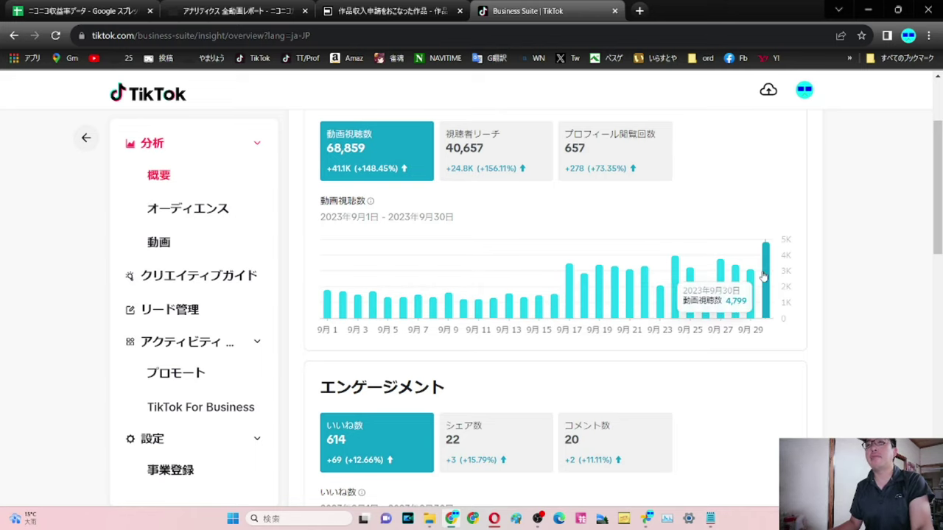
pyautogui.scroll(3, 500, 286)
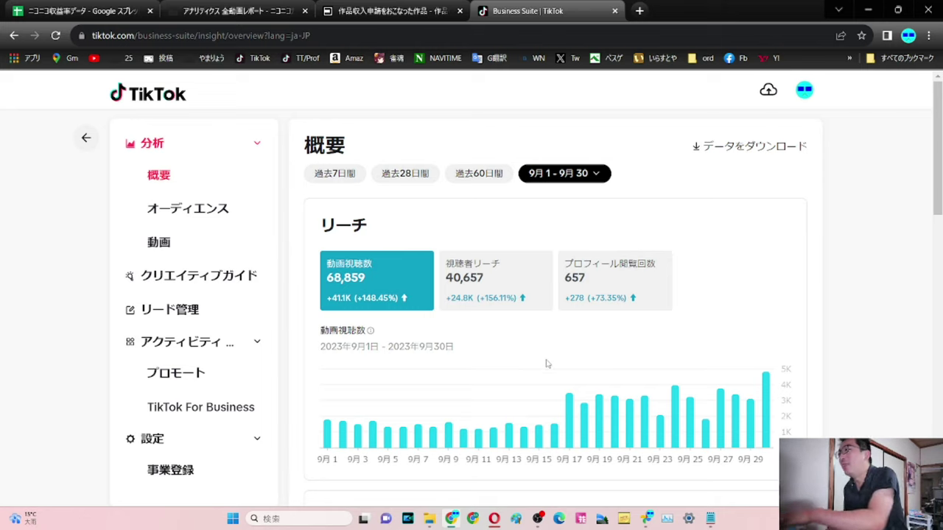
# Review the engagement, conversion and follower sections of the September TikTok analytics overview
pyautogui.scroll(-2, 479, 420)
pyautogui.scroll(-3, 470, 403)
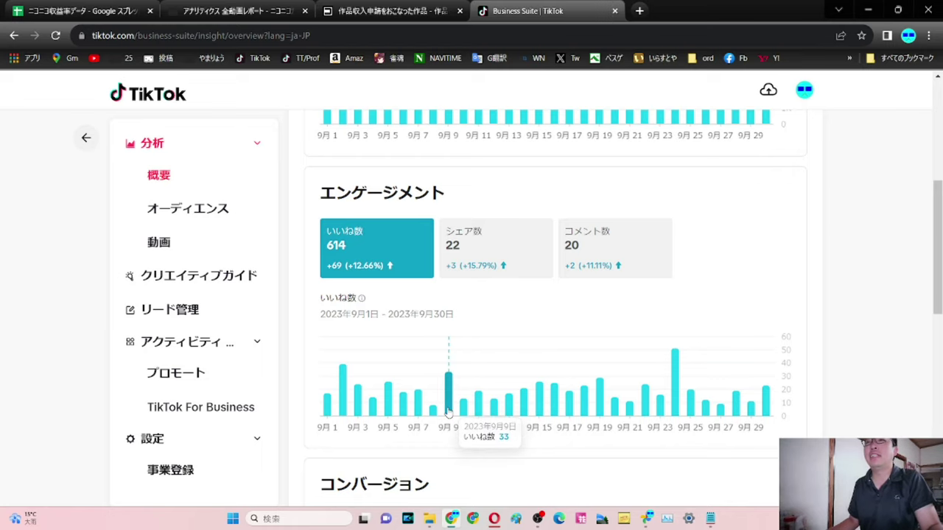
pyautogui.scroll(-1, 449, 411)
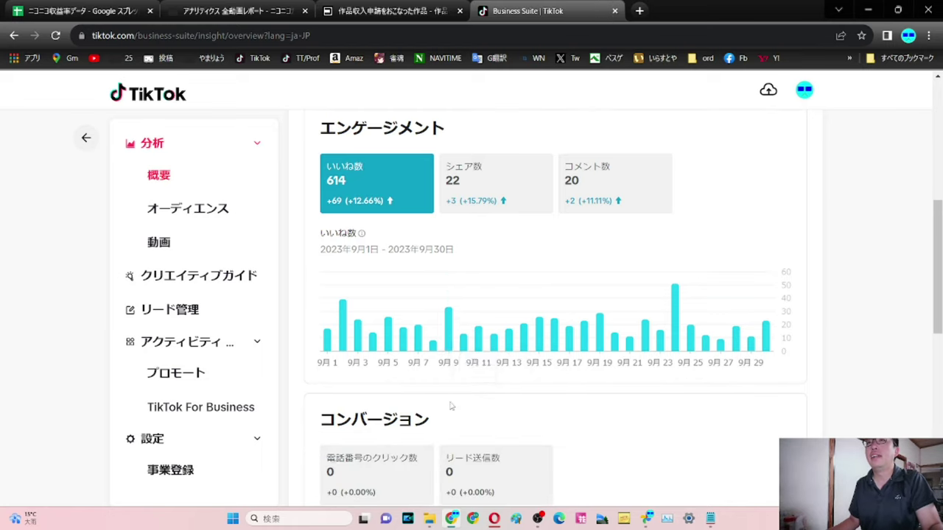
pyautogui.scroll(-1, 518, 250)
pyautogui.scroll(-5, 518, 249)
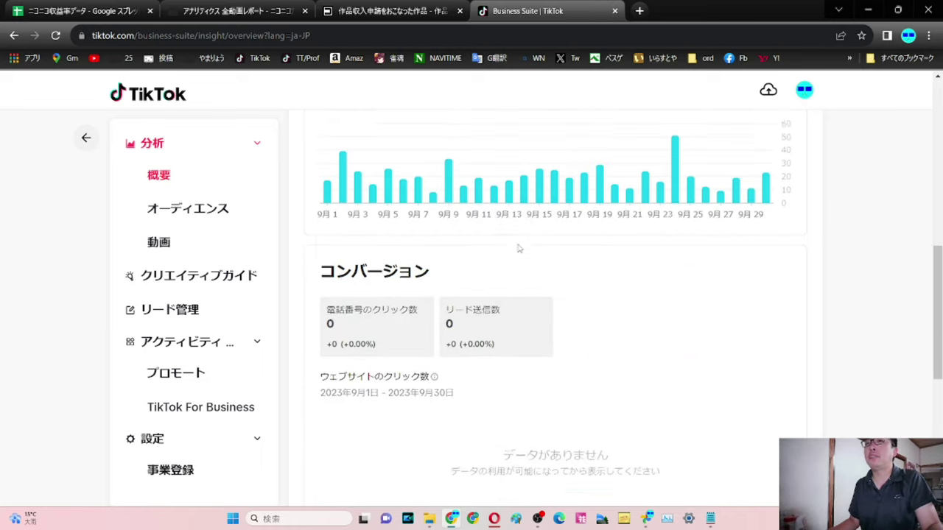
pyautogui.scroll(-2, 518, 249)
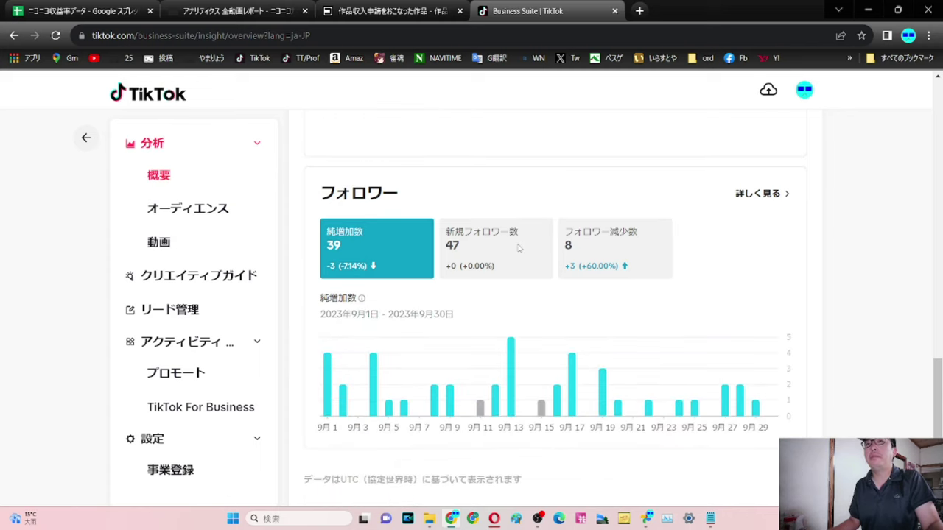
pyautogui.scroll(14, 518, 249)
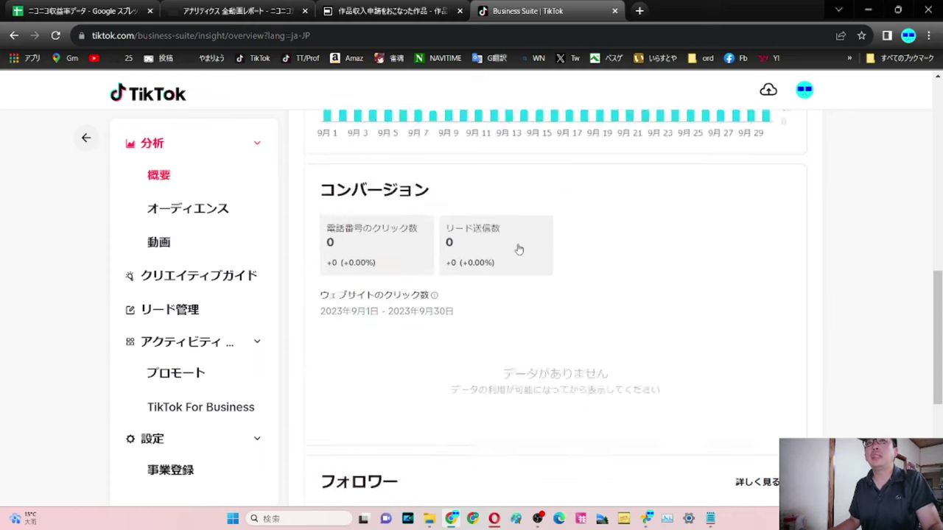
# Open the account's own TikTok profile and look through the scheduled and published videos around No. 0245
pyautogui.moveTo(804, 89)
pyautogui.click(792, 146)
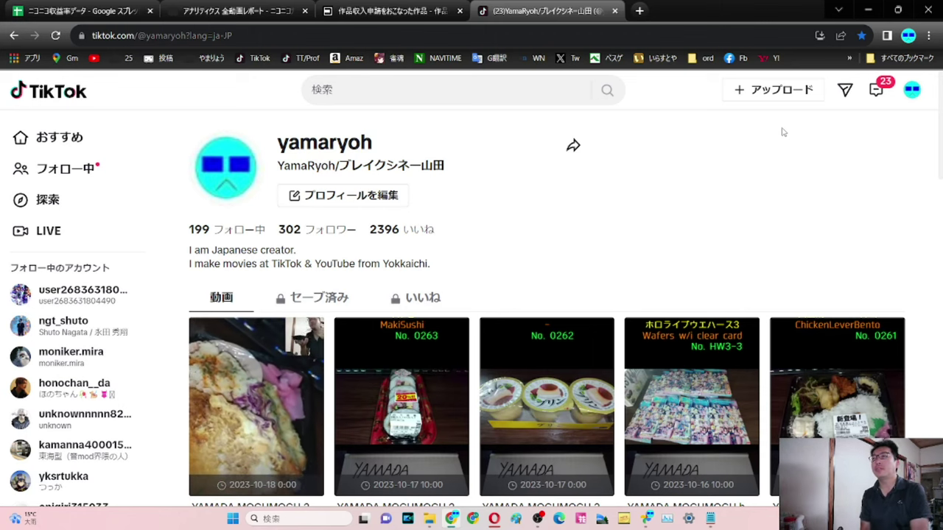
pyautogui.scroll(-4, 793, 172)
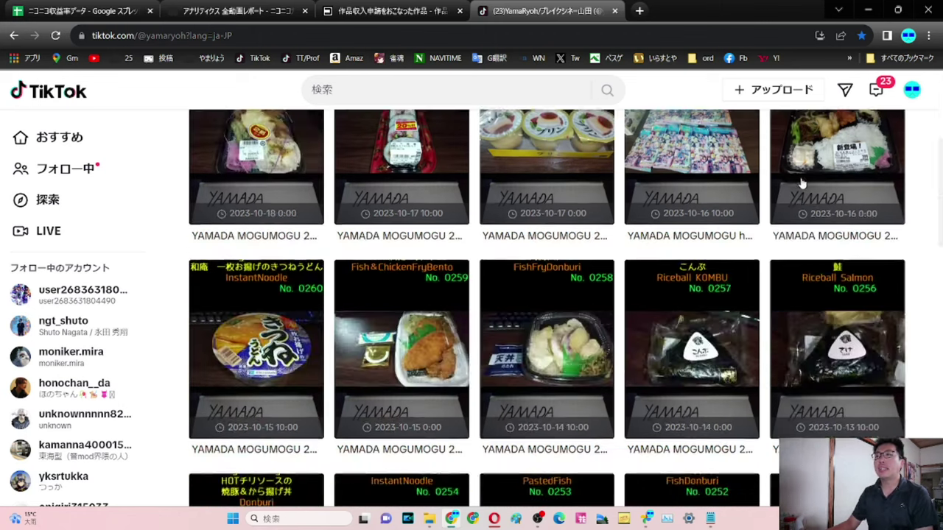
pyautogui.scroll(-9, 801, 182)
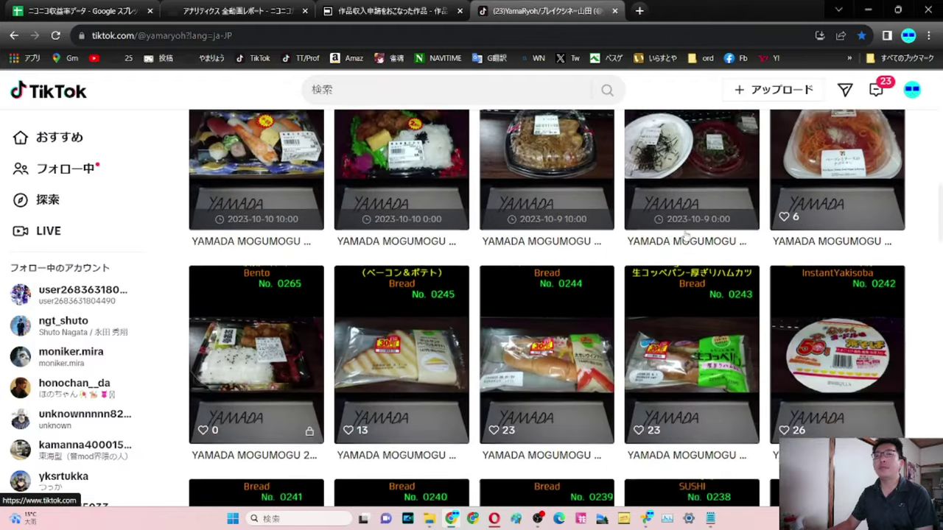
pyautogui.scroll(-1, 685, 236)
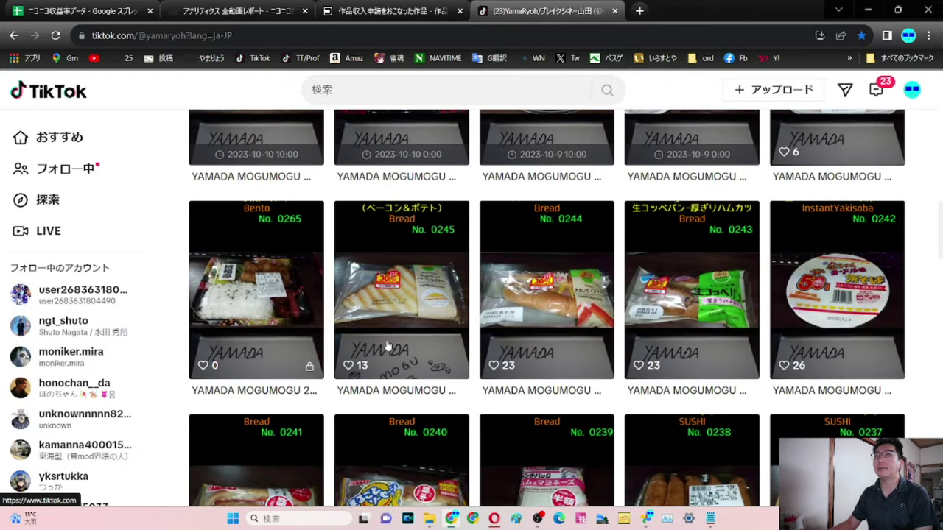
pyautogui.scroll(1, 240, 361)
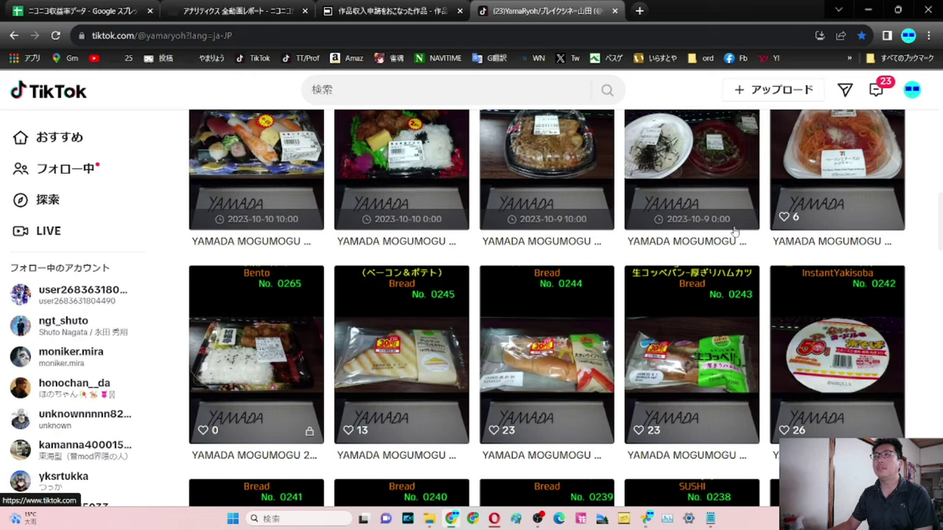
pyautogui.scroll(-1, 442, 396)
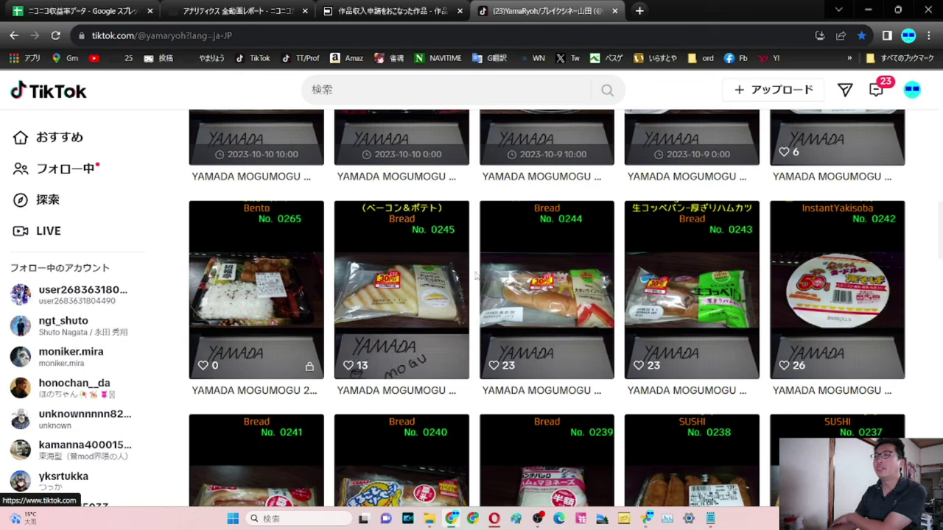
# Look through the older published videos on the TikTok profile from No. 0244 back to about No. 0212, checking their like counts
pyautogui.scroll(-5, 486, 313)
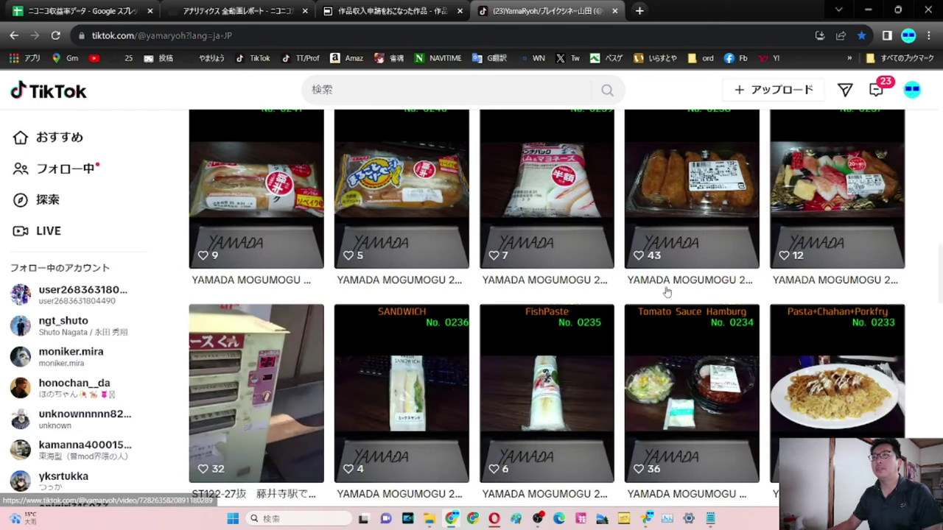
pyautogui.scroll(1, 618, 318)
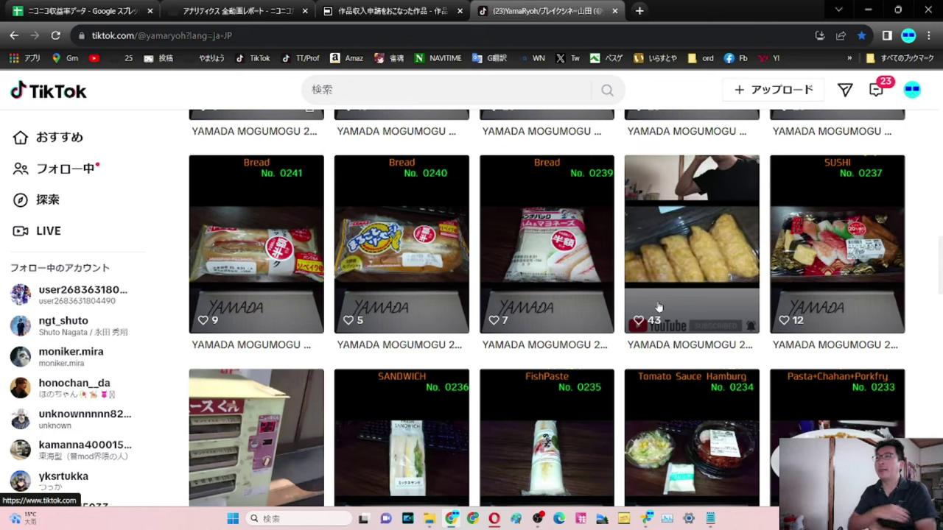
pyautogui.scroll(-4, 658, 307)
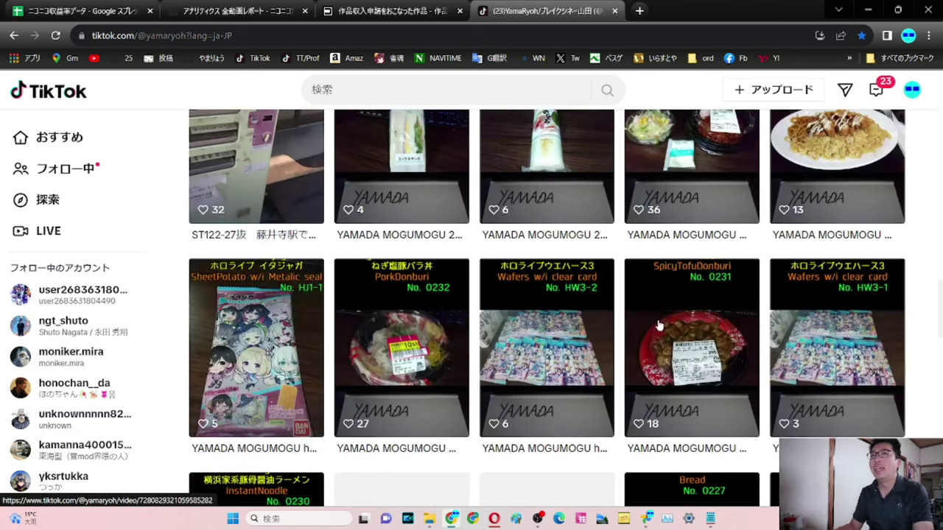
pyautogui.scroll(-4, 658, 325)
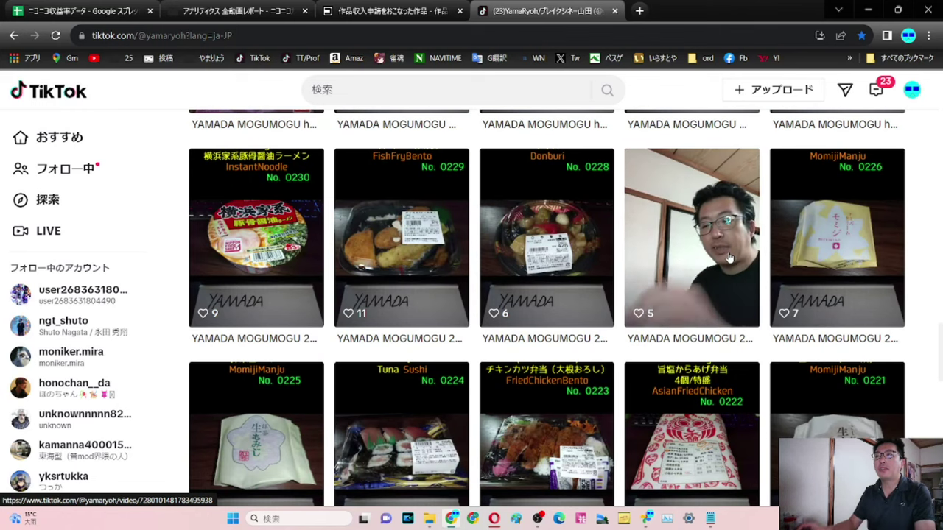
pyautogui.scroll(-3, 729, 258)
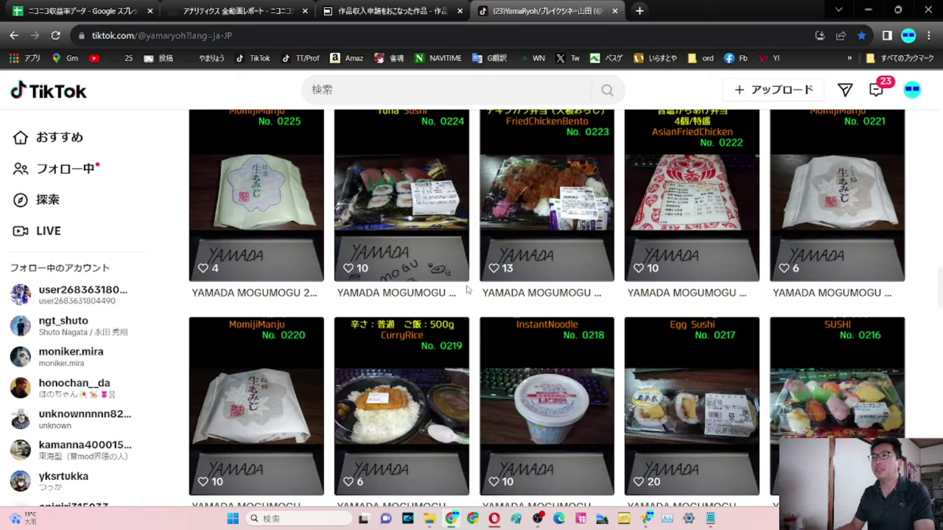
pyautogui.scroll(-1, 659, 390)
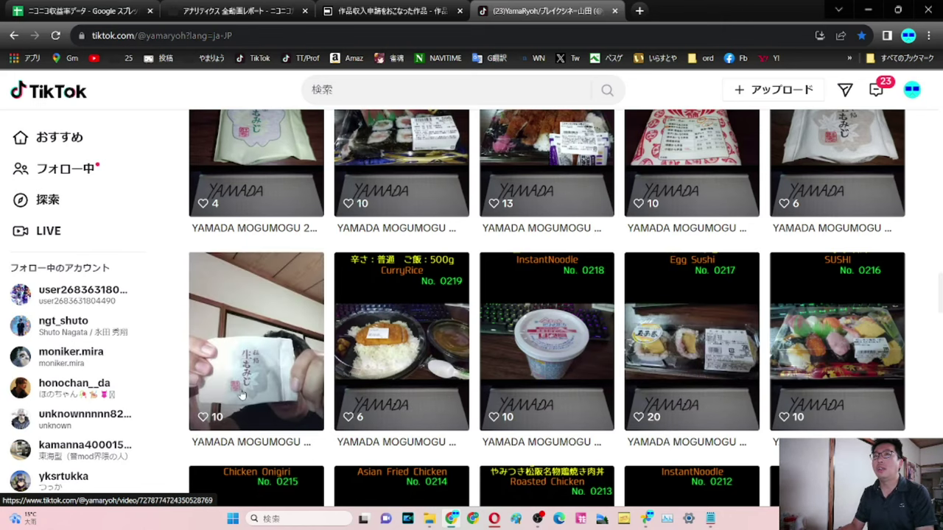
# Go back through the video grid from No. 0230 to No. 0241, compare the like counts, and check the inbox notifications
pyautogui.scroll(3, 273, 339)
pyautogui.scroll(3, 531, 267)
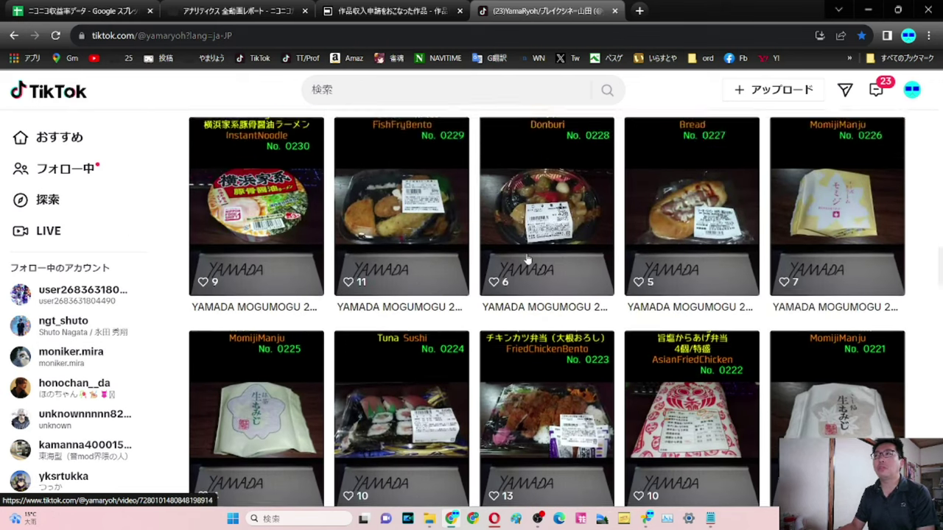
pyautogui.scroll(2, 530, 265)
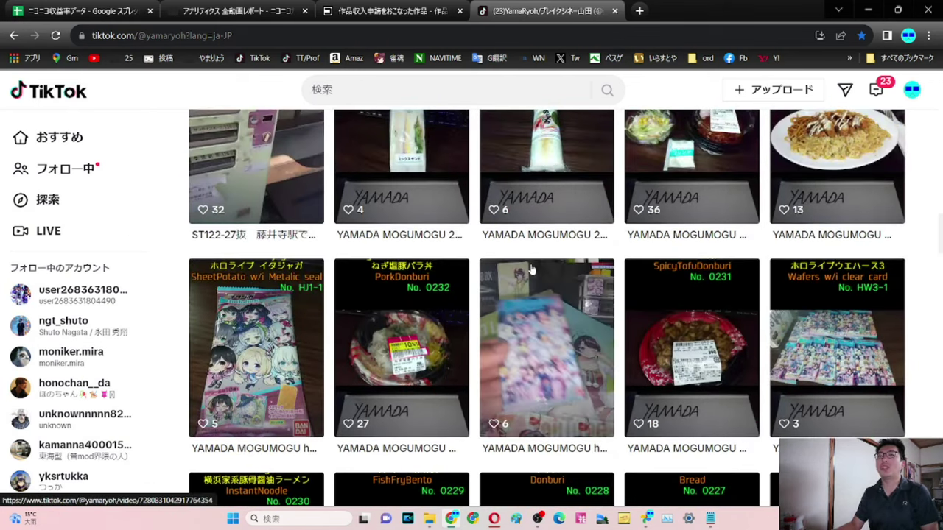
pyautogui.scroll(1, 530, 269)
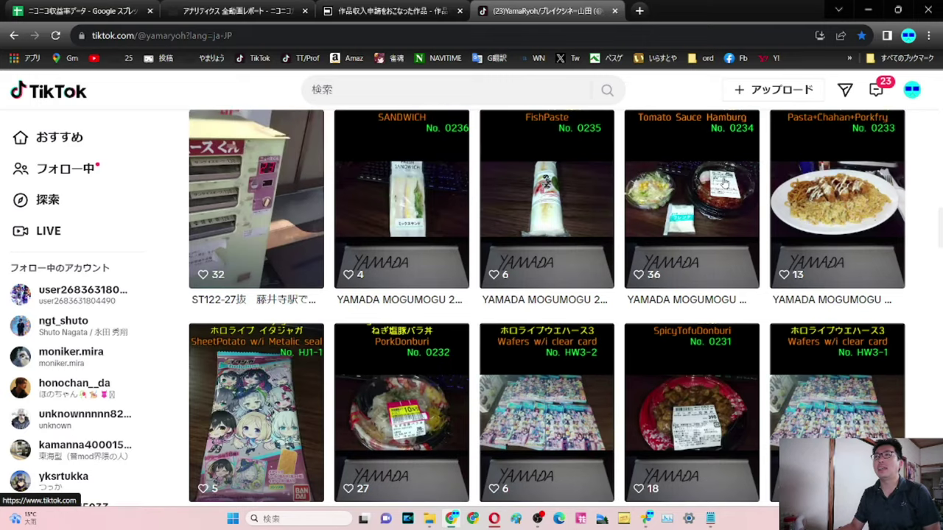
pyautogui.scroll(1, 436, 368)
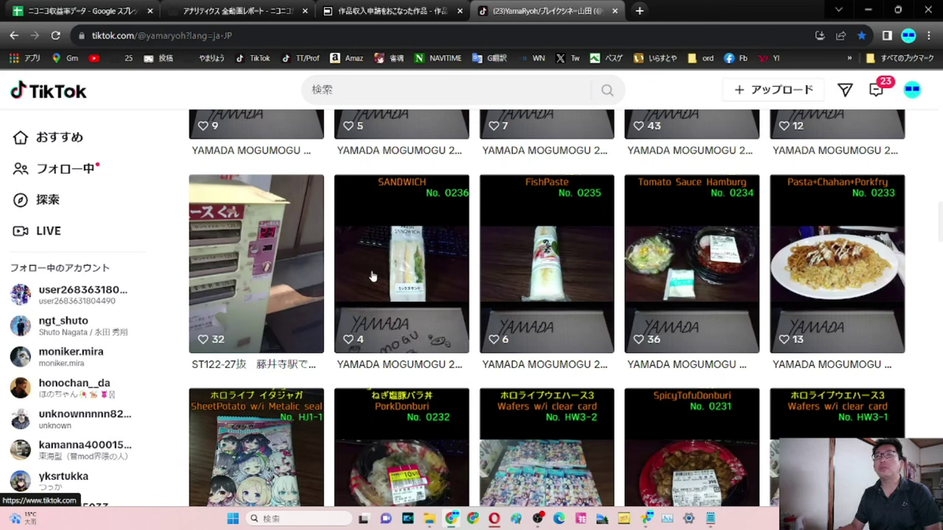
pyautogui.moveTo(373, 276)
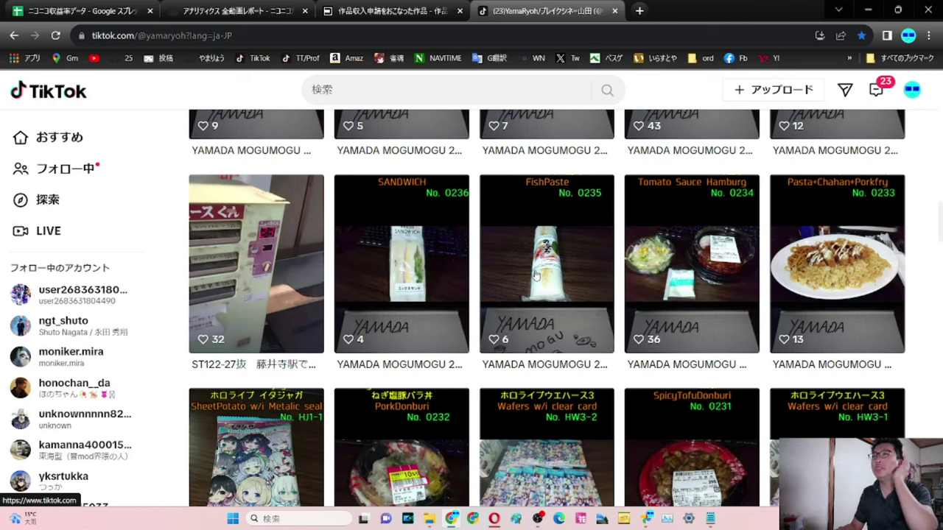
pyautogui.moveTo(535, 275)
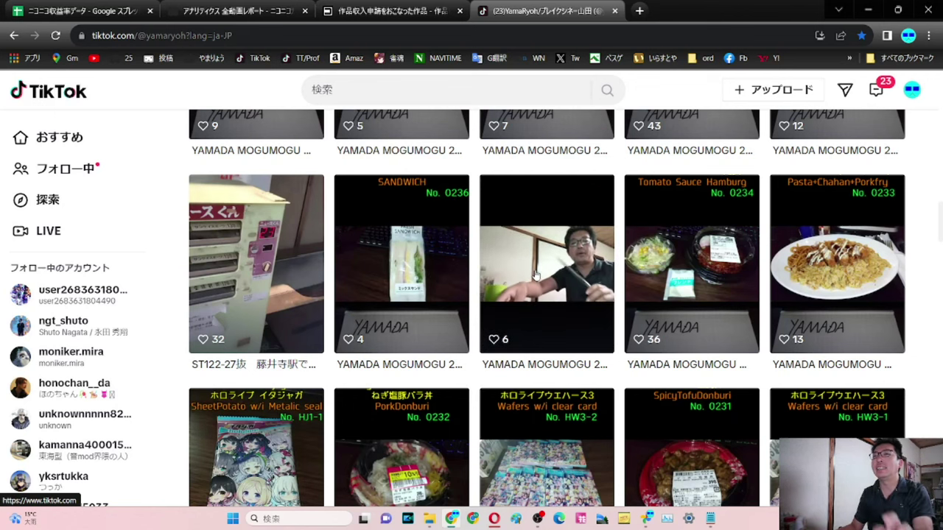
pyautogui.scroll(2, 535, 275)
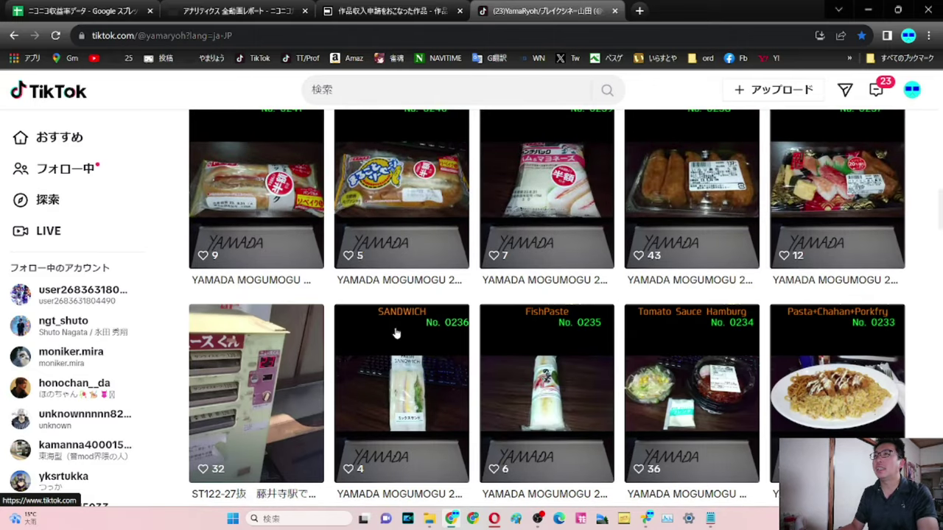
pyautogui.scroll(-2, 395, 334)
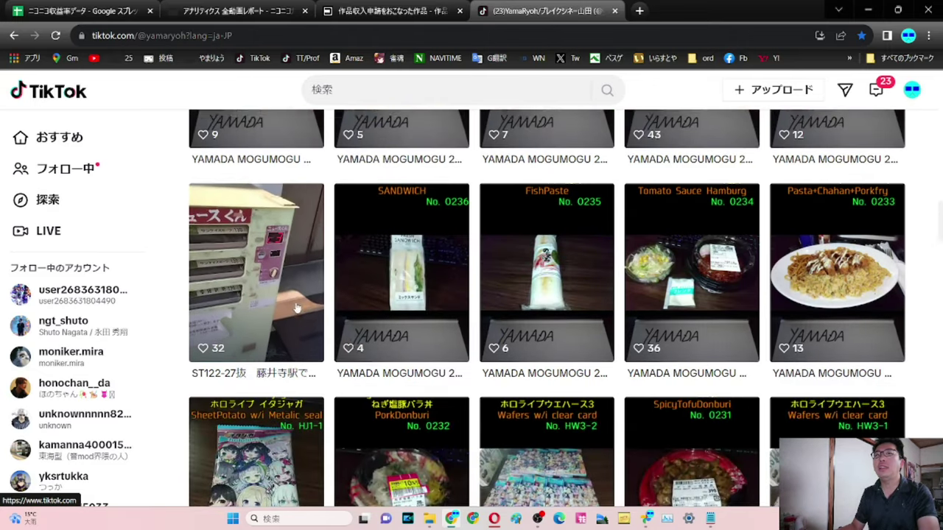
pyautogui.scroll(2, 296, 308)
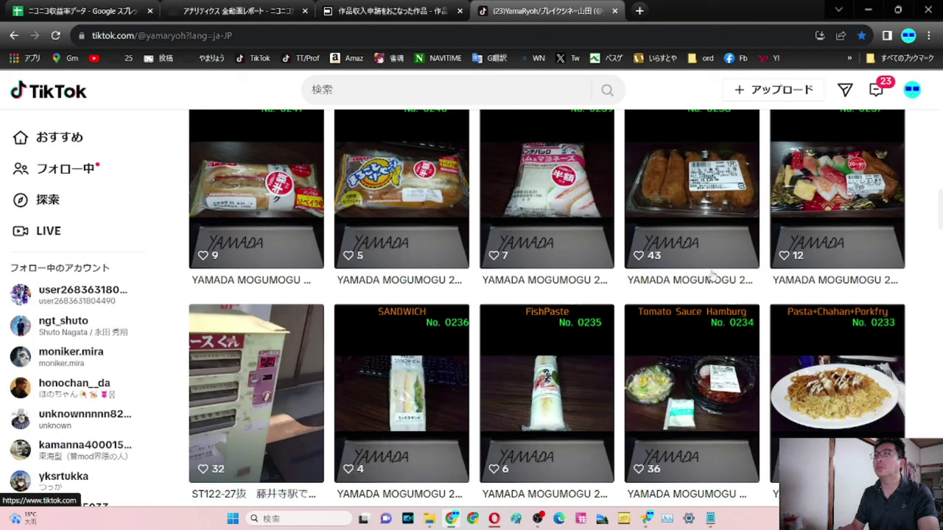
pyautogui.click(875, 89)
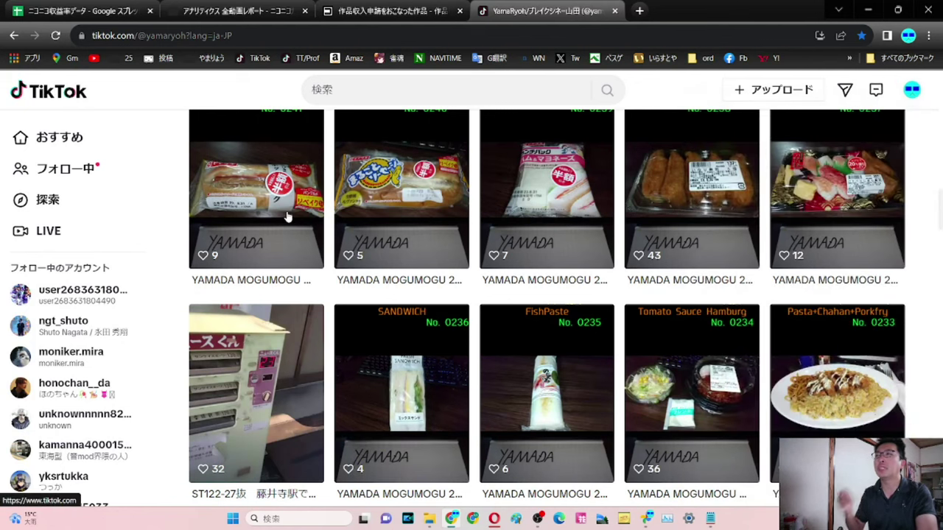
pyautogui.moveTo(288, 216)
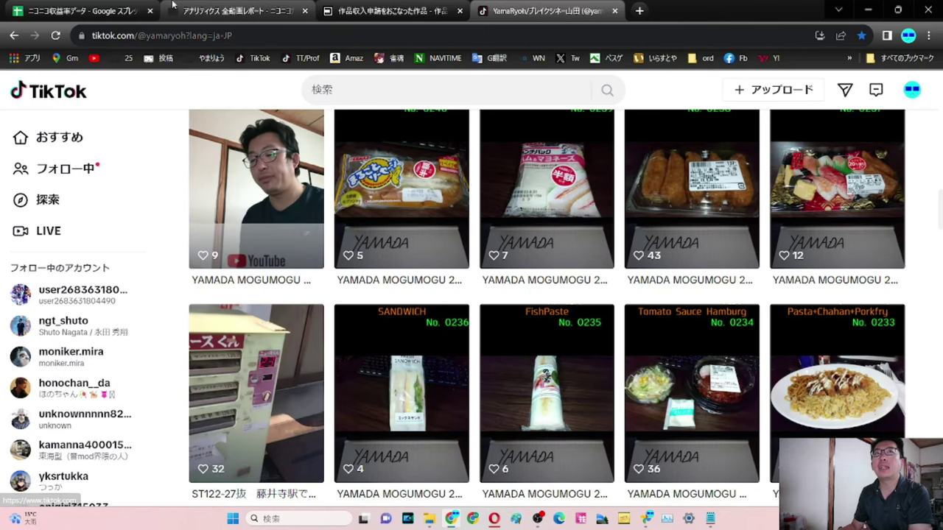
# Switch to the revenue spreadsheet in Google Sheets and review the 2525, YT-ST and TTk sheets in turn
pyautogui.click(100, 13)
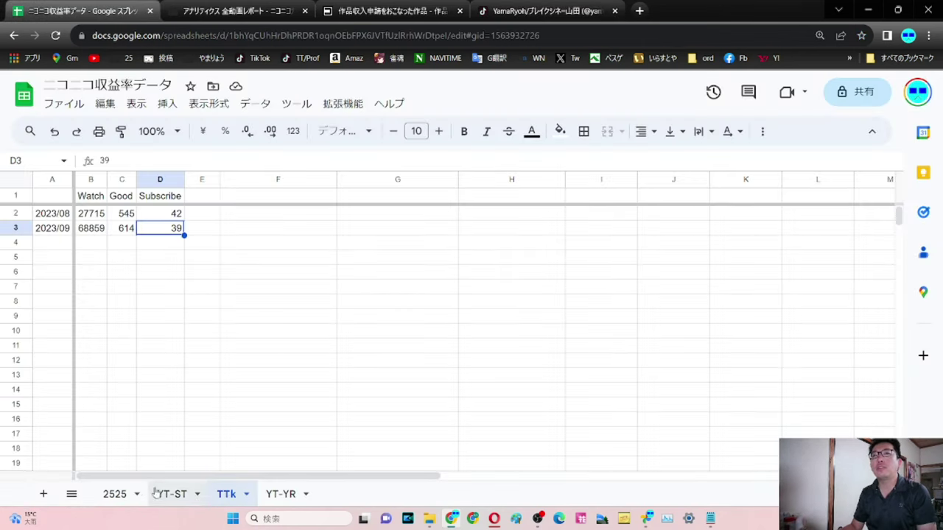
pyautogui.click(114, 494)
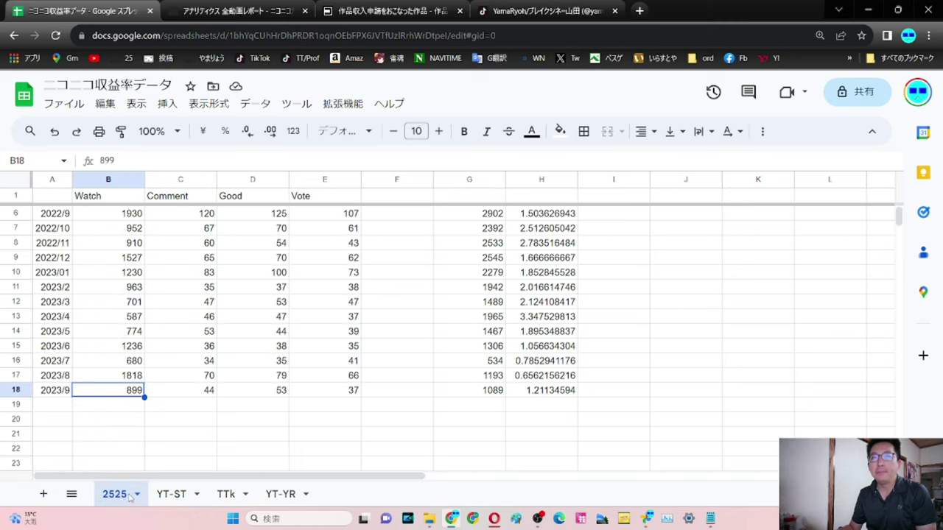
pyautogui.click(165, 500)
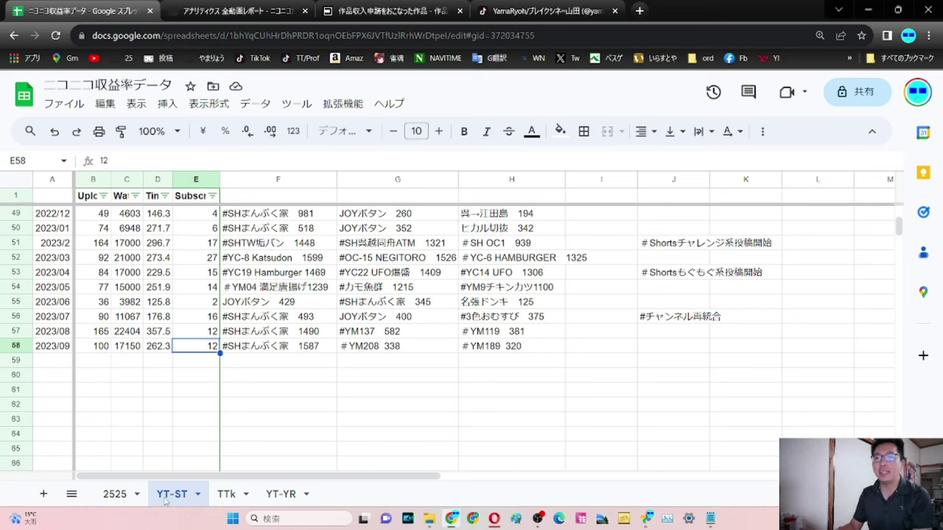
pyautogui.click(226, 495)
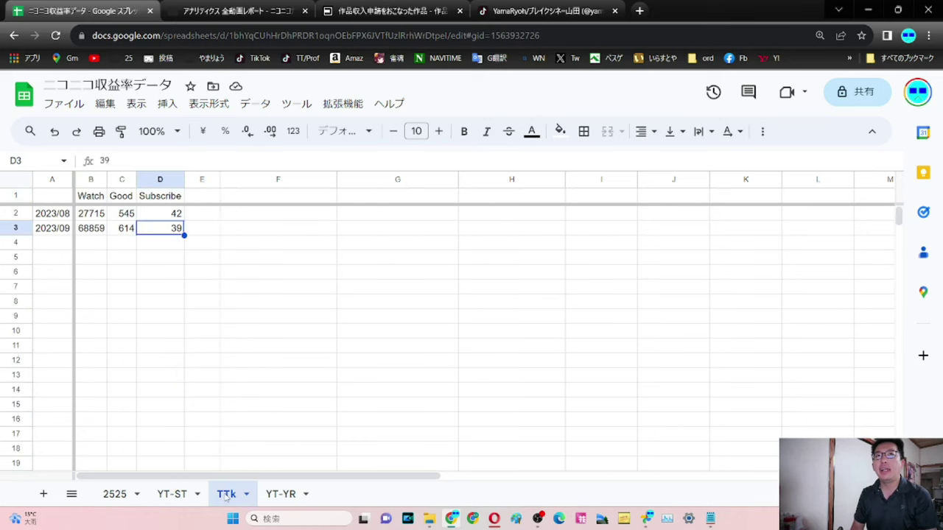